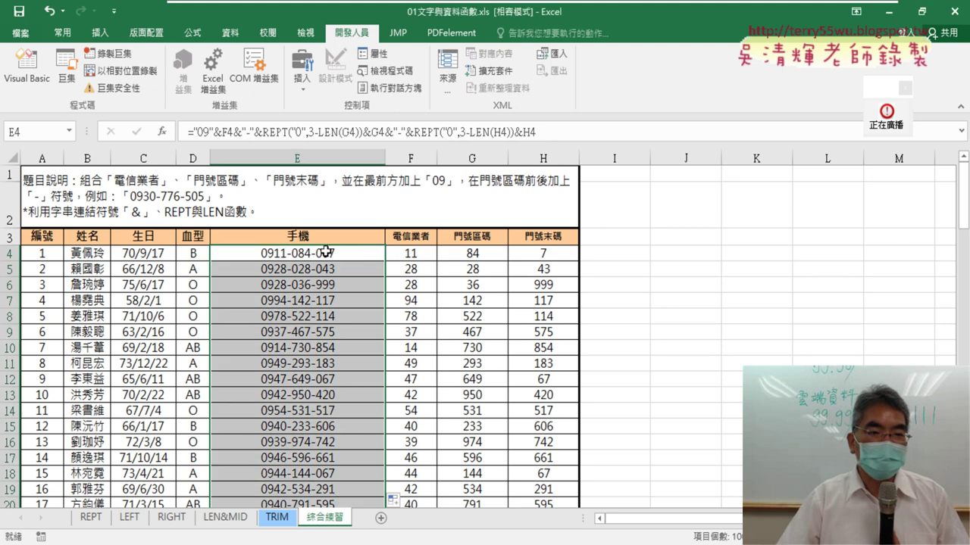
Step: Copy the 綜合練習 sheet into a new tab right after the original
{"action": "key", "text": "ctrl+shift+Down"}
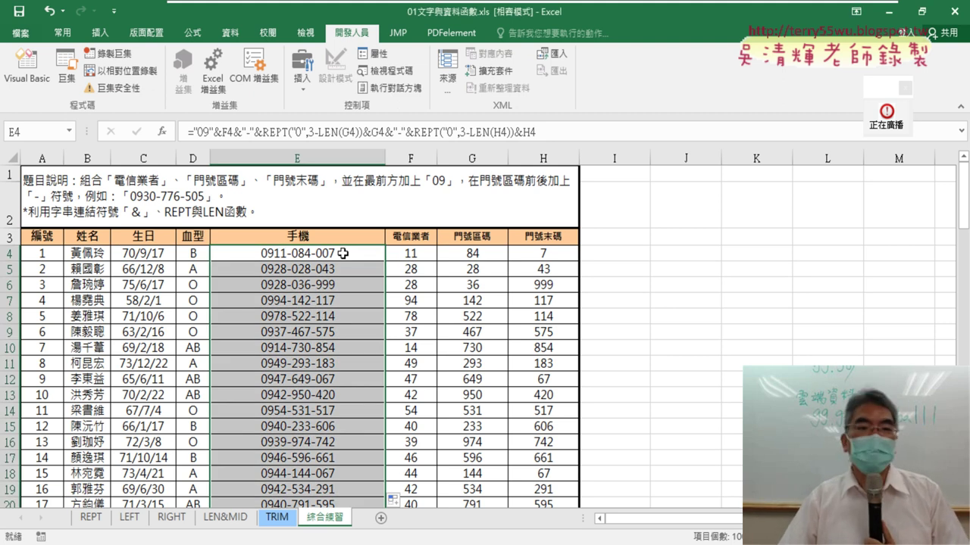
{"action": "left_click", "coordinate": [343, 255]}
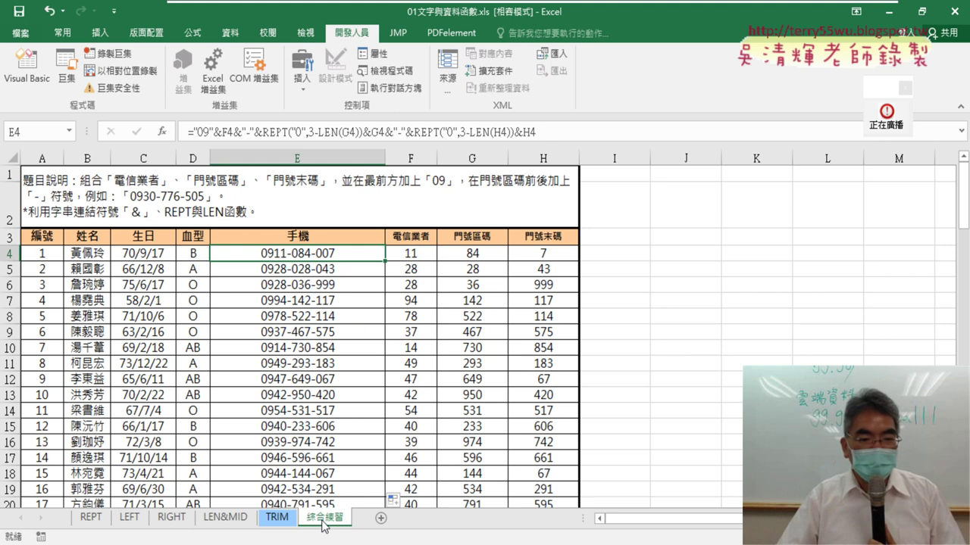
{"action": "left_click_drag", "start_coordinate": [341, 526], "coordinate": [376, 519]}
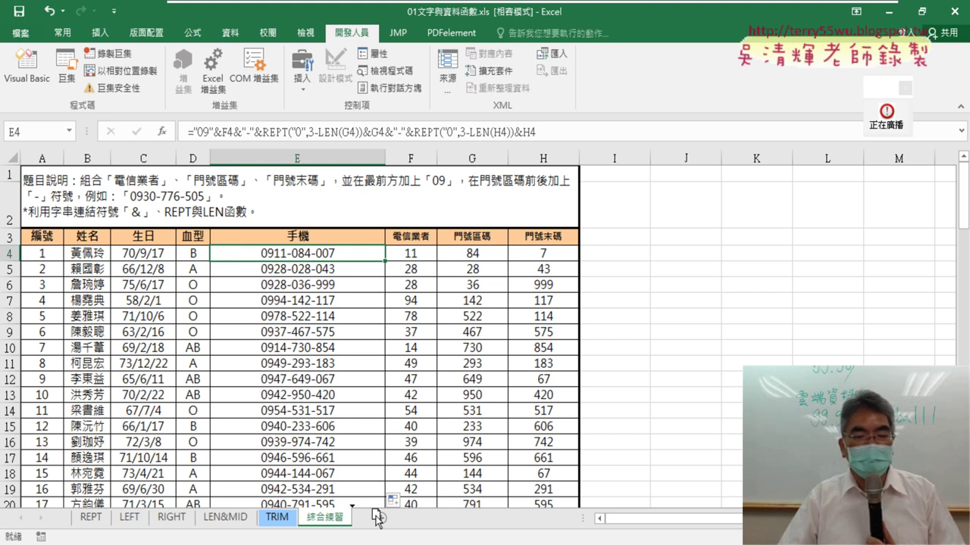
{"action": "left_click_drag", "start_coordinate": [376, 519], "coordinate": [404, 519]}
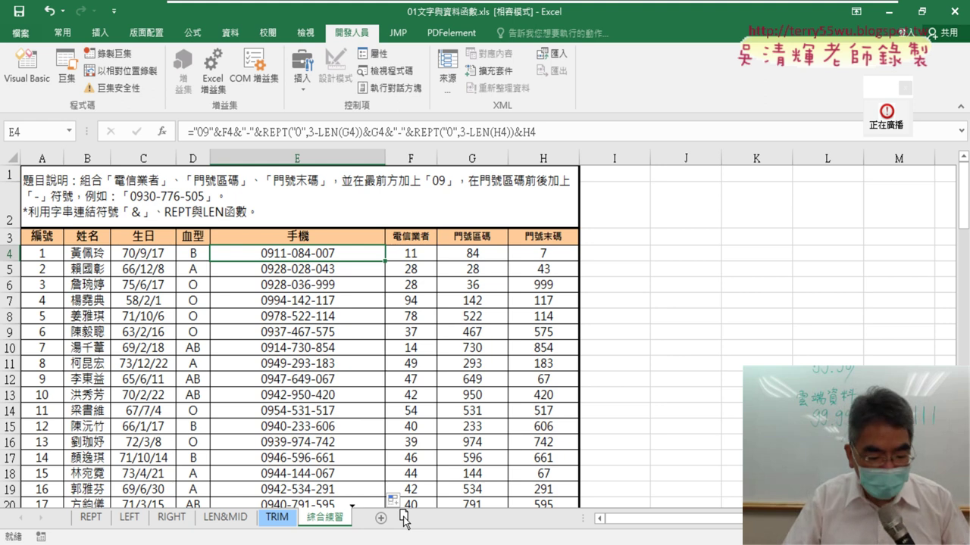
{"action": "left_click_drag", "start_coordinate": [402, 520], "coordinate": [403, 520]}
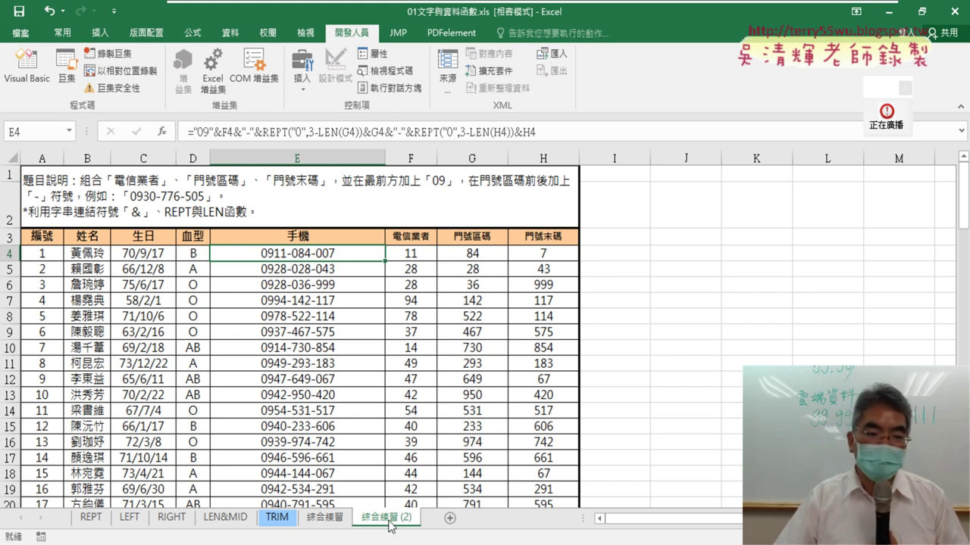
Step: Rename the copied sheet 綜合練習 (TEXT)
{"action": "double_click", "coordinate": [390, 519]}
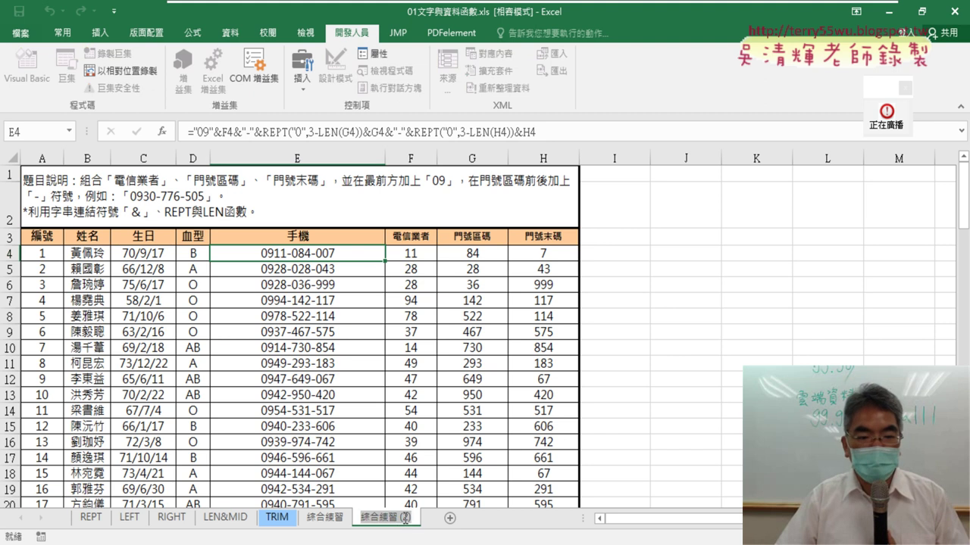
{"action": "key", "text": "Return"}
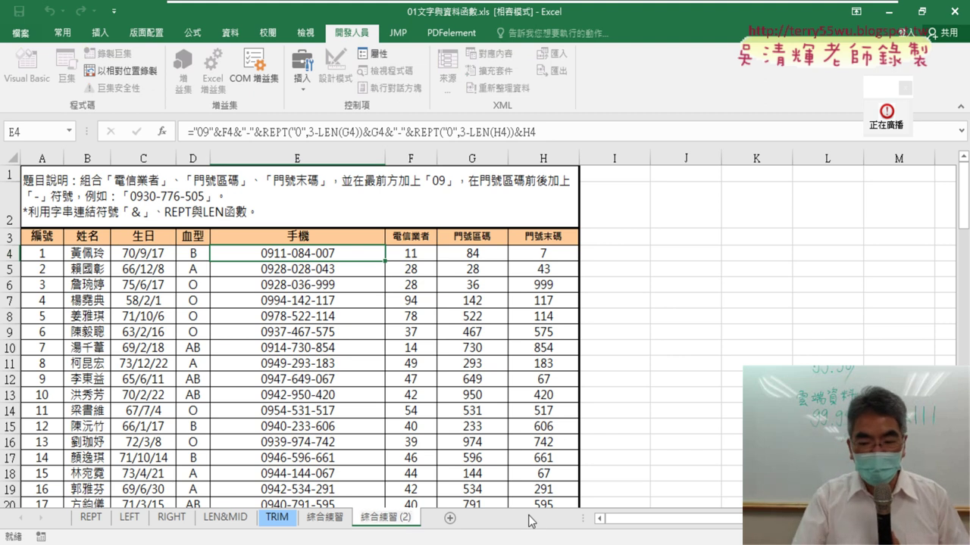
{"action": "key", "text": "shift+Left"}
{"action": "type", "text": "T"}
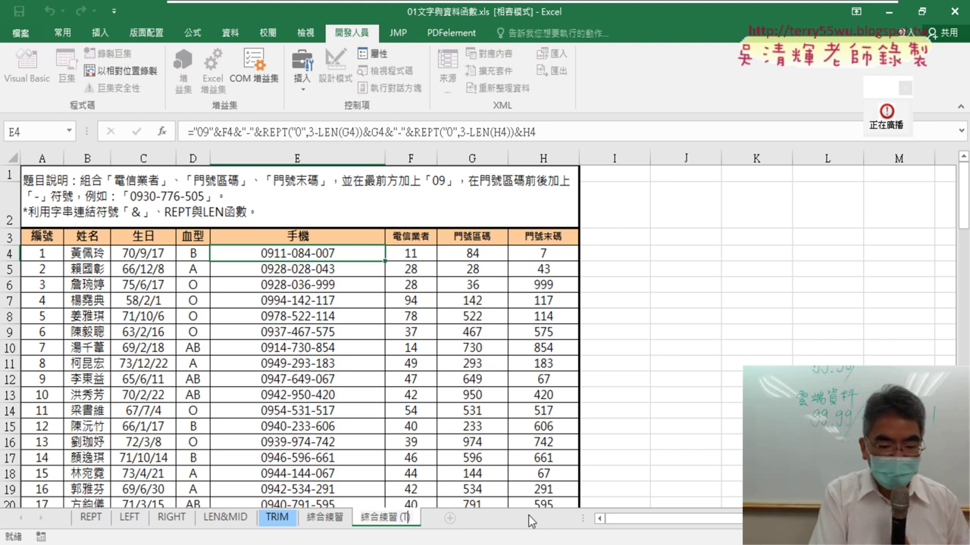
{"action": "type", "text": "EXT)"}
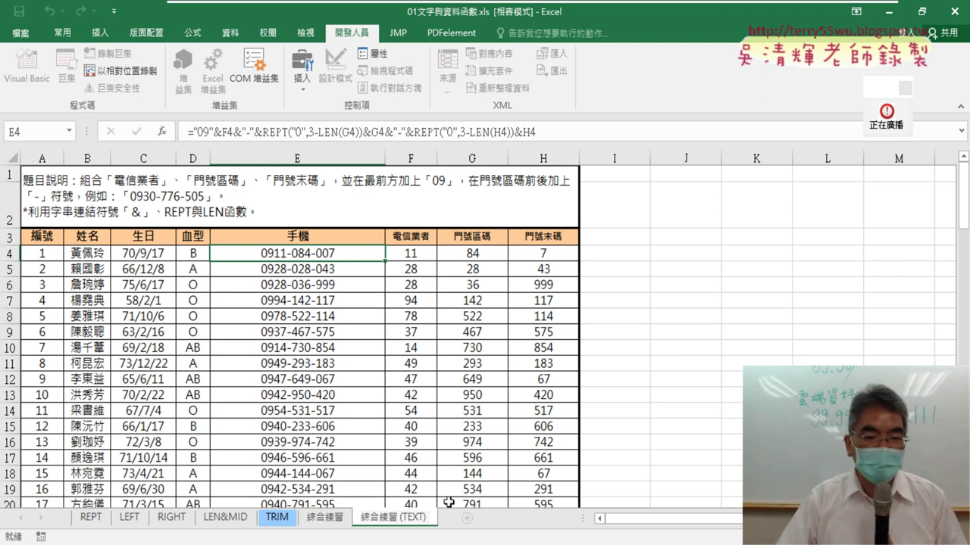
Step: Select the 手機 formulas from E4 down to the last row and clear them
{"action": "left_click", "coordinate": [463, 485]}
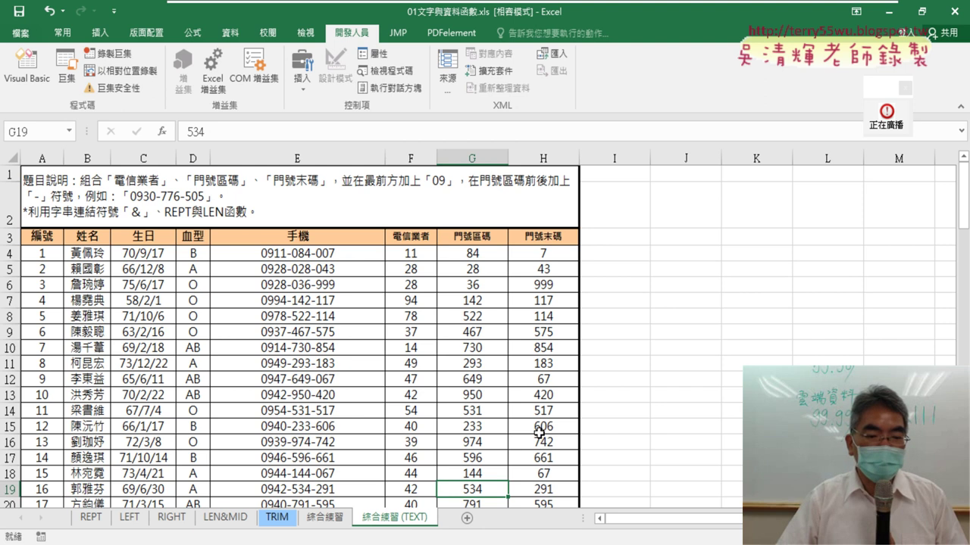
{"action": "scroll", "coordinate": [540, 437], "scroll_direction": "down", "scroll_amount": 1}
{"action": "scroll", "coordinate": [492, 378], "scroll_direction": "up", "scroll_amount": 1}
{"action": "left_click", "coordinate": [326, 257]}
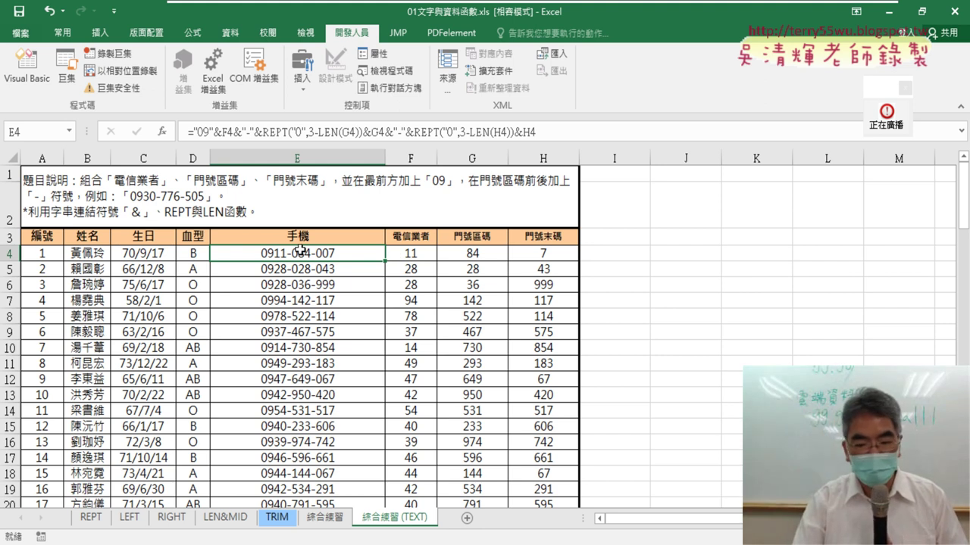
{"action": "key", "text": "ctrl+shift+Down"}
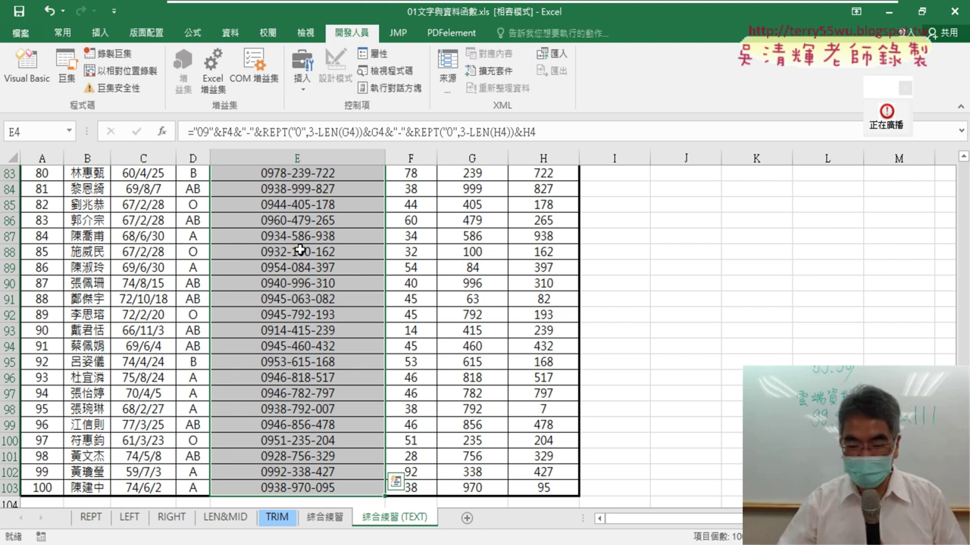
{"action": "key", "text": "ctrl+Up"}
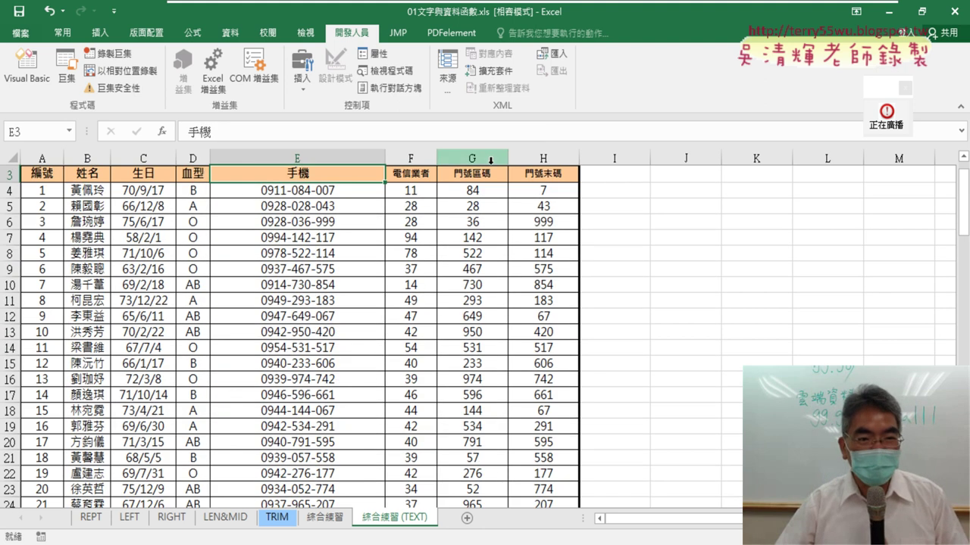
{"action": "left_click", "coordinate": [333, 193]}
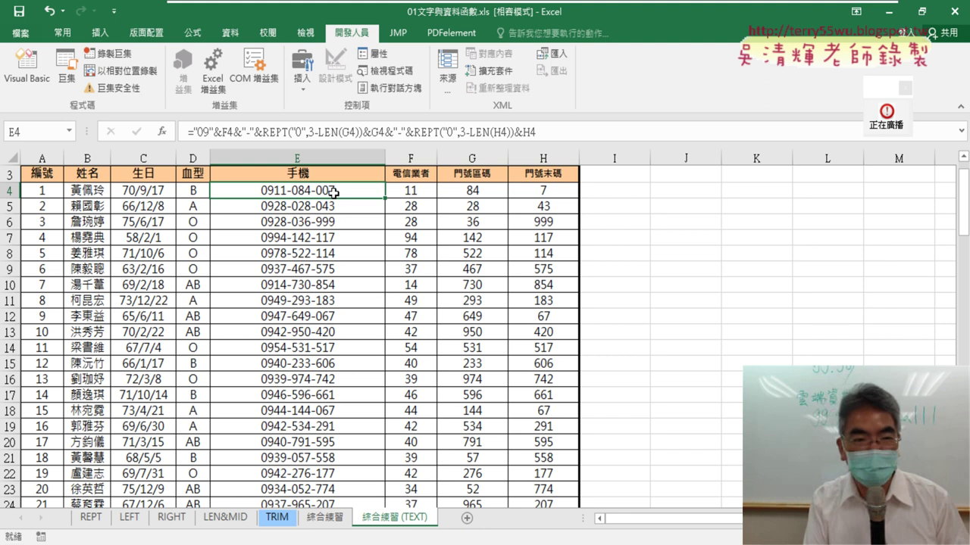
{"action": "key", "text": "ctrl+shift+Down"}
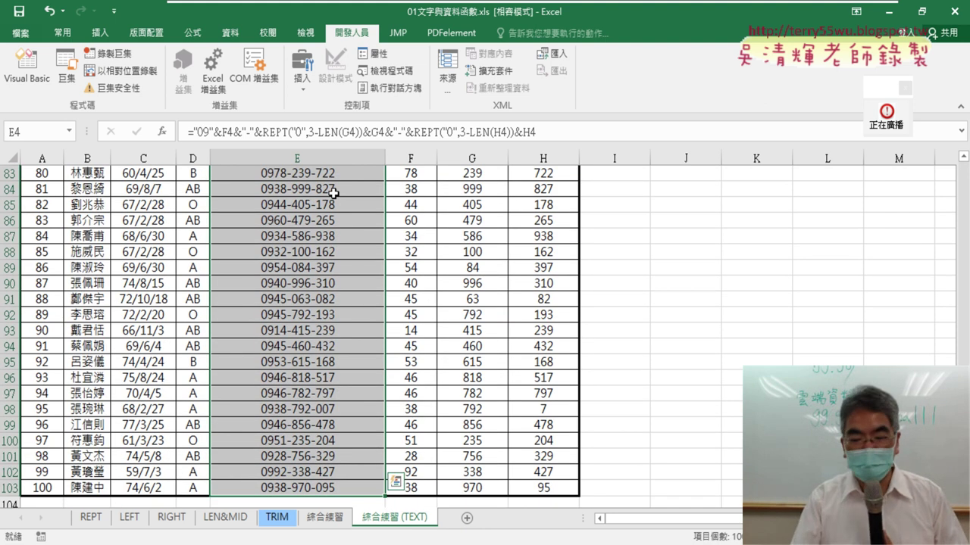
{"action": "key", "text": "ctrl+z"}
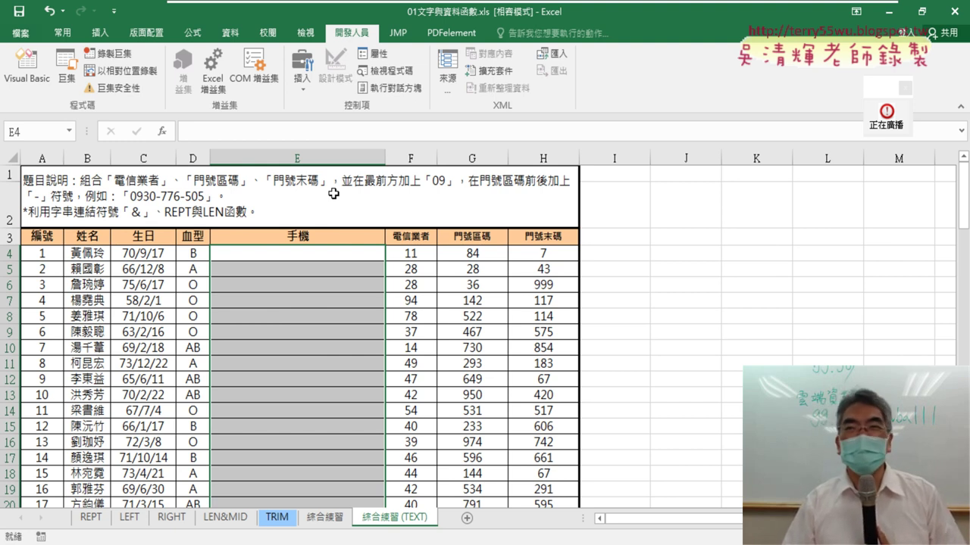
{"action": "mouse_move", "coordinate": [346, 255]}
{"action": "left_mouse_down"}
{"action": "mouse_move", "coordinate": [321, 438]}
{"action": "mouse_move", "coordinate": [379, 473]}
{"action": "mouse_move", "coordinate": [334, 299]}
{"action": "left_mouse_up"}
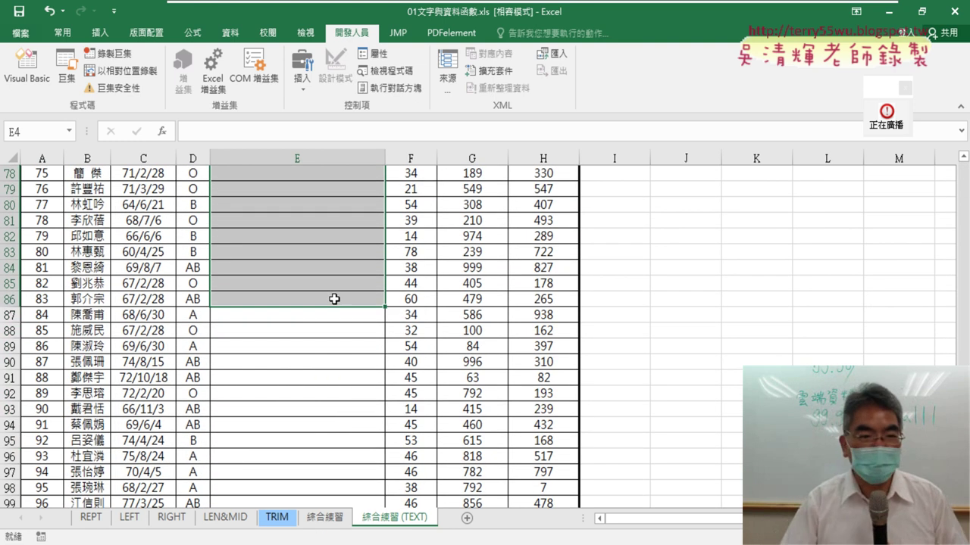
{"action": "key", "text": "ctrl+Up"}
{"action": "scroll", "coordinate": [336, 298], "scroll_direction": "up", "scroll_amount": 1}
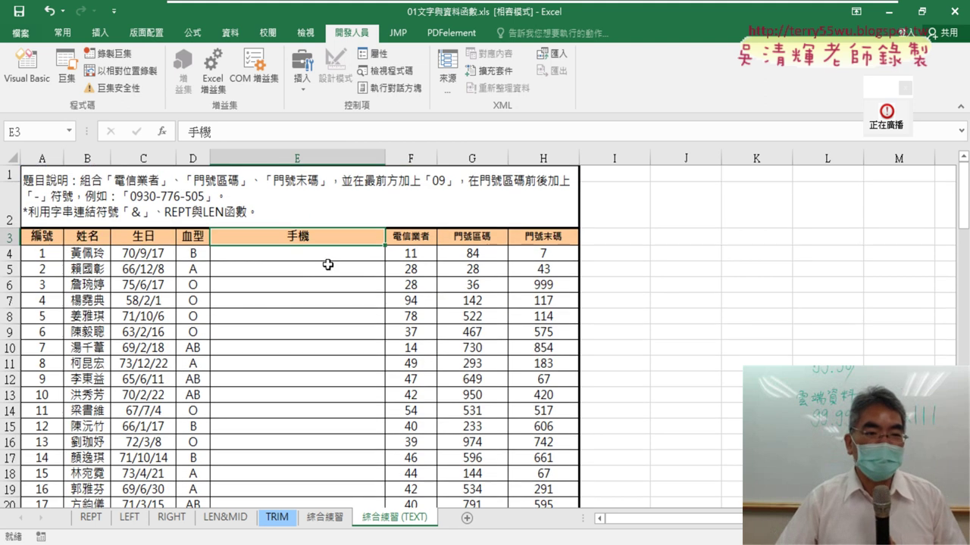
{"action": "left_click", "coordinate": [326, 254]}
{"action": "key", "text": "Up"}
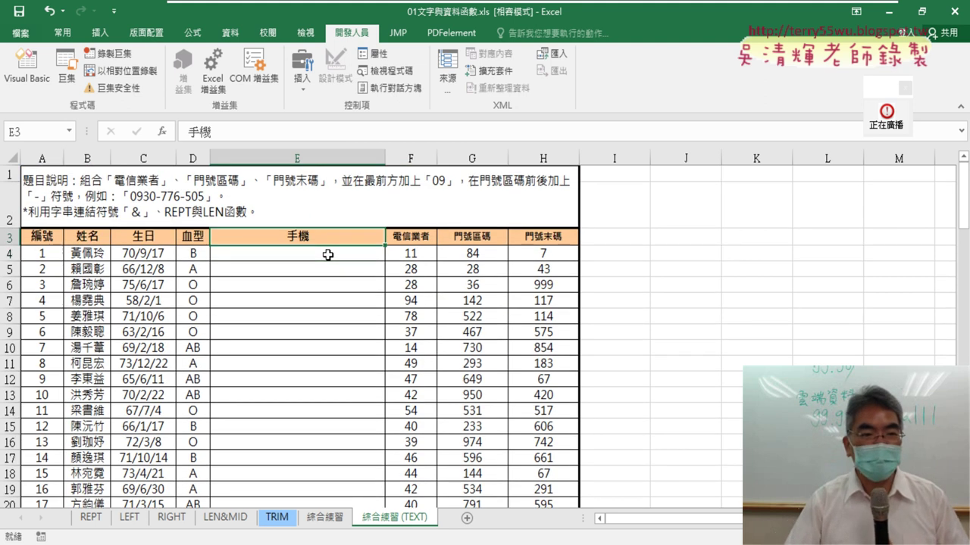
{"action": "key", "text": "ctrl+Down"}
{"action": "key", "text": "ctrl+Left"}
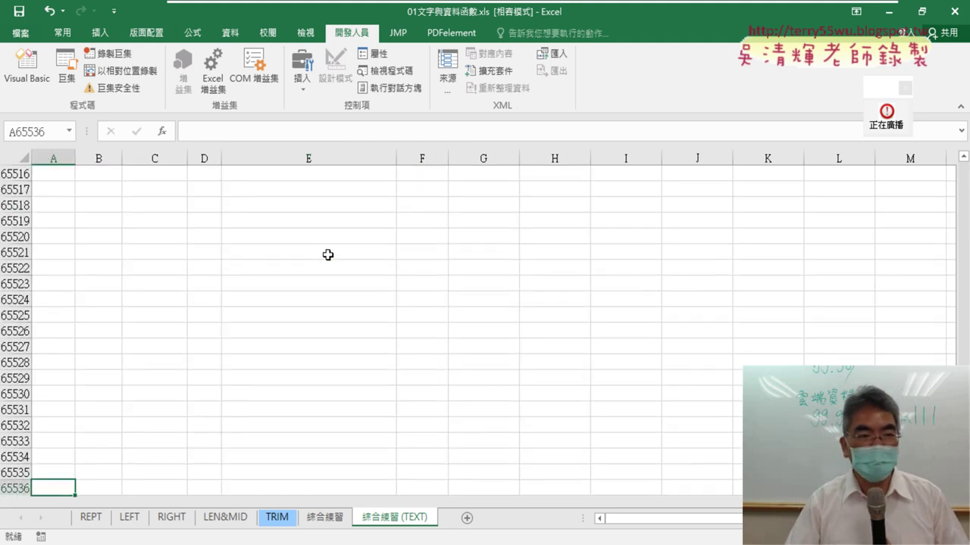
{"action": "key", "text": "ctrl+Up"}
{"action": "key", "text": "ctrl+Up"}
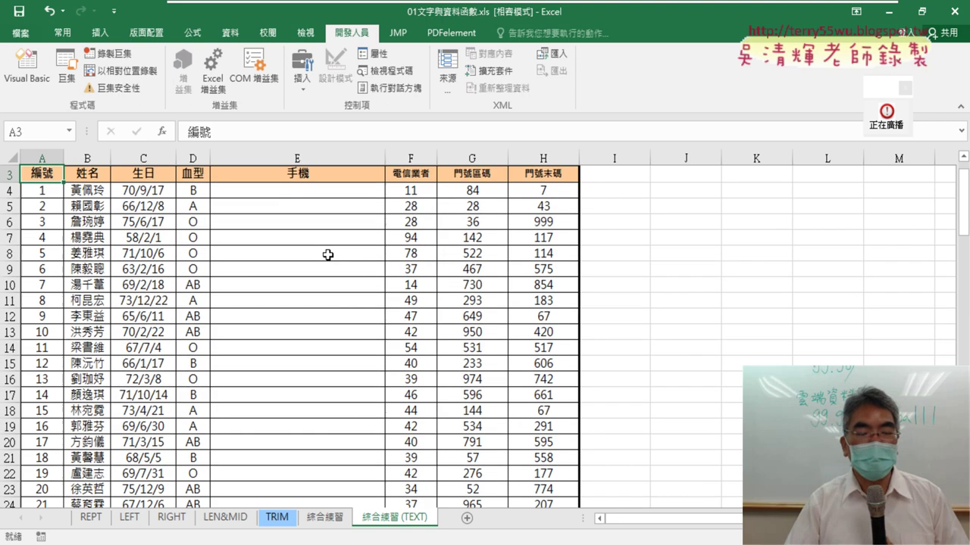
{"action": "key", "text": "ctrl+Right"}
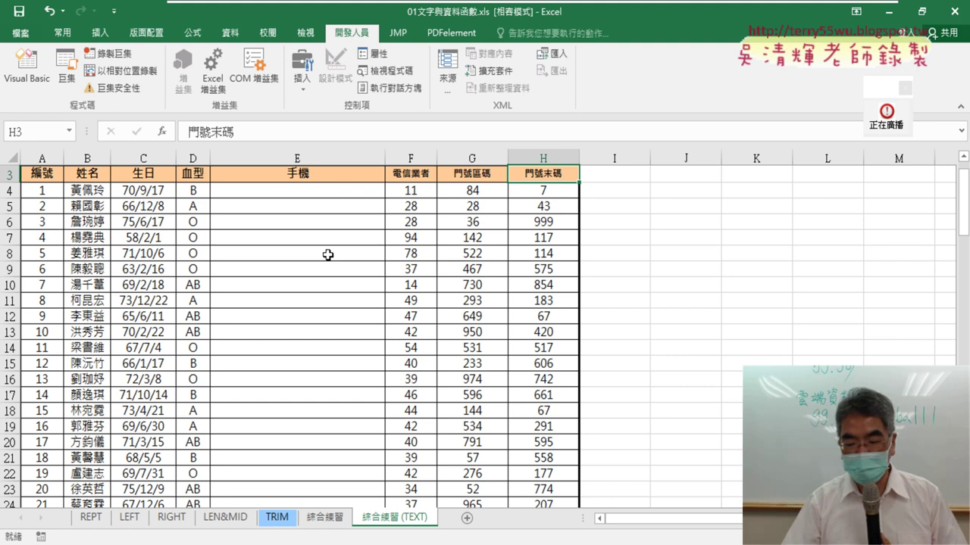
{"action": "left_click", "coordinate": [335, 193]}
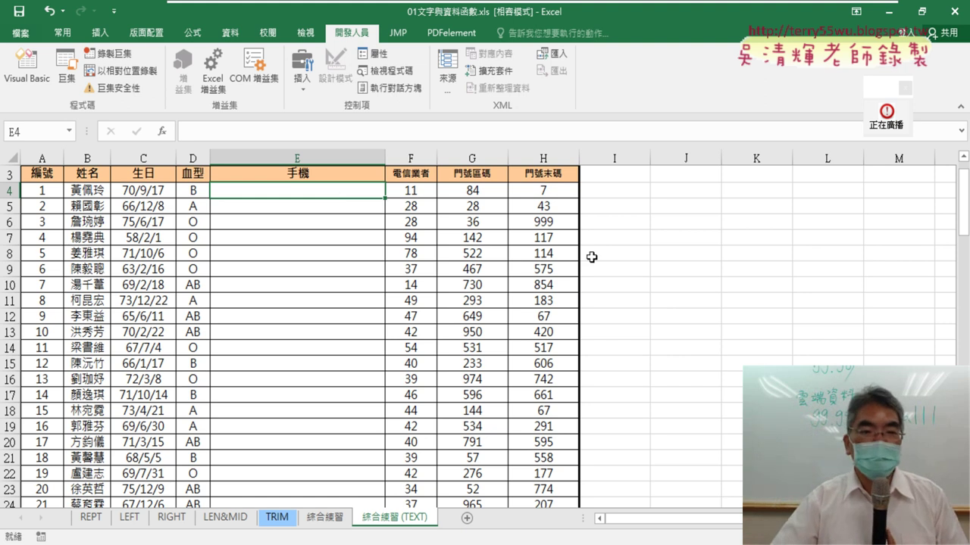
{"action": "scroll", "coordinate": [595, 257], "scroll_direction": "up", "scroll_amount": 1}
Step: Give G4:H4 the custom number format 000 so they show 084 and 007
{"action": "left_click_drag", "start_coordinate": [471, 254], "coordinate": [545, 254]}
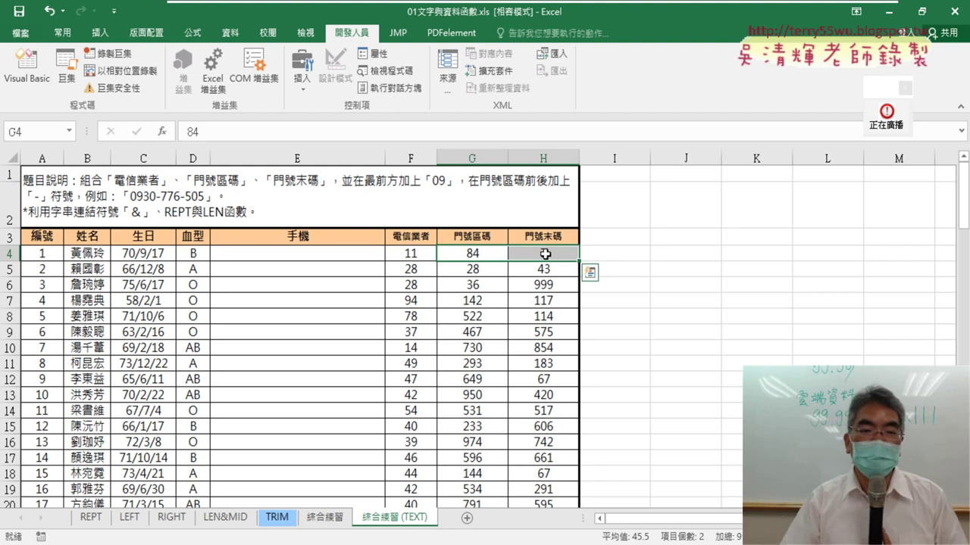
{"action": "right_click", "coordinate": [544, 254]}
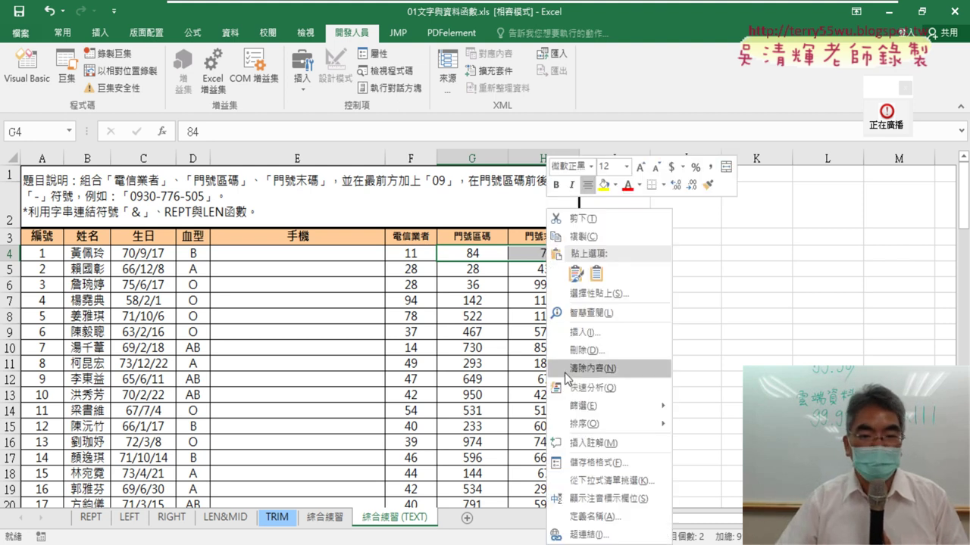
{"action": "left_click", "coordinate": [579, 463]}
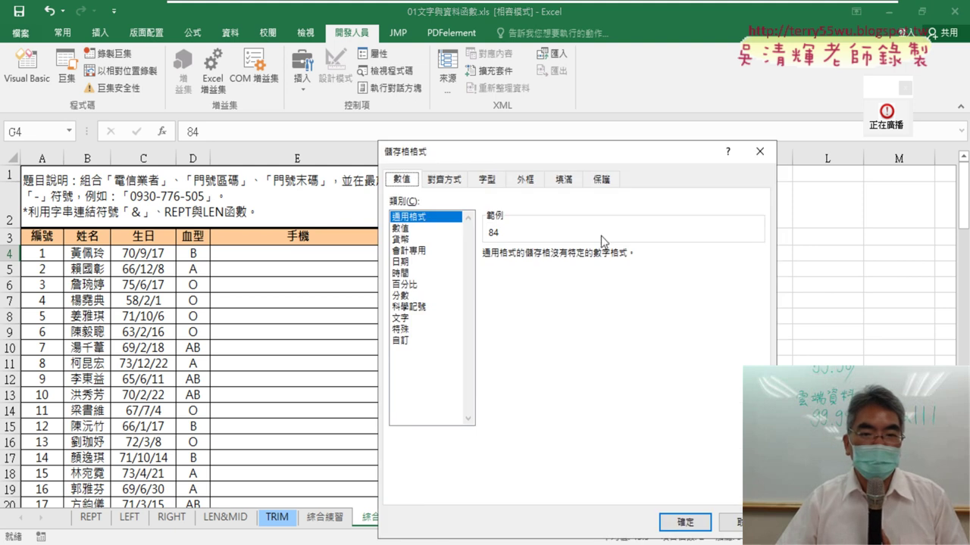
{"action": "left_click_drag", "start_coordinate": [589, 156], "coordinate": [788, 103]}
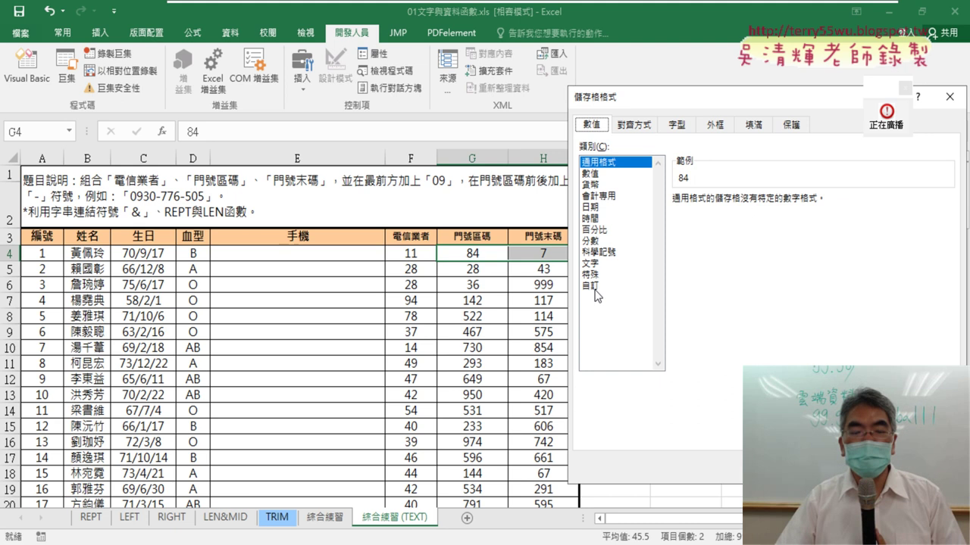
{"action": "left_click", "coordinate": [596, 286]}
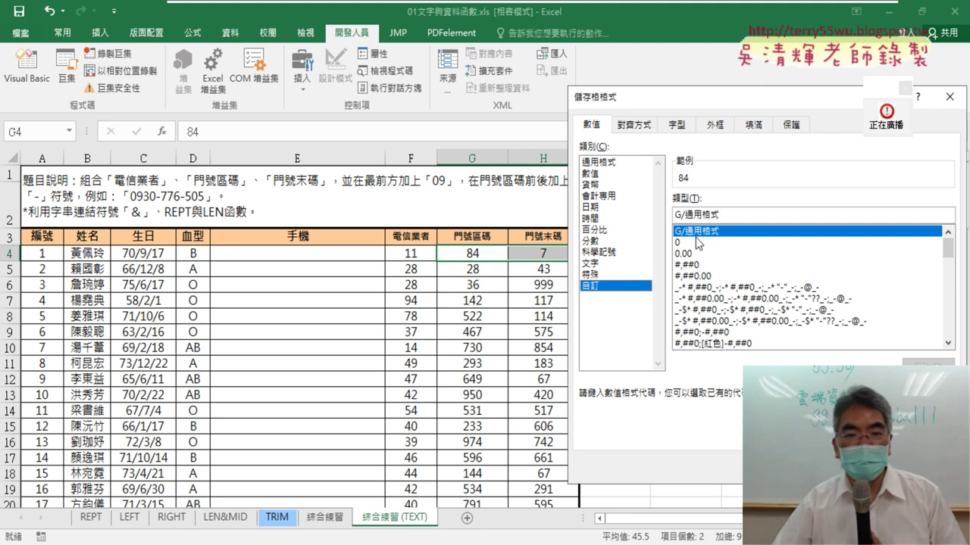
{"action": "left_click_drag", "start_coordinate": [729, 213], "coordinate": [661, 213]}
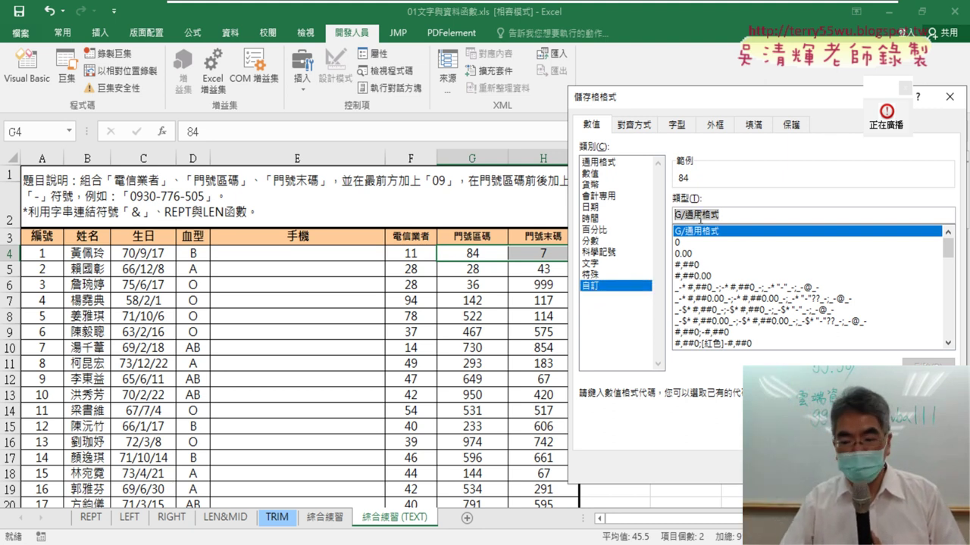
{"action": "key", "text": "BackSpace"}
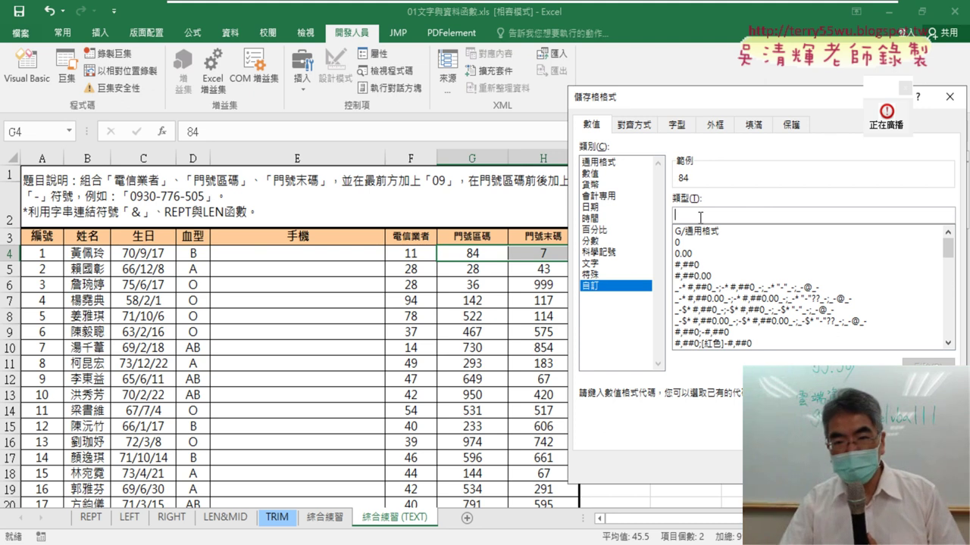
{"action": "type", "text": "000"}
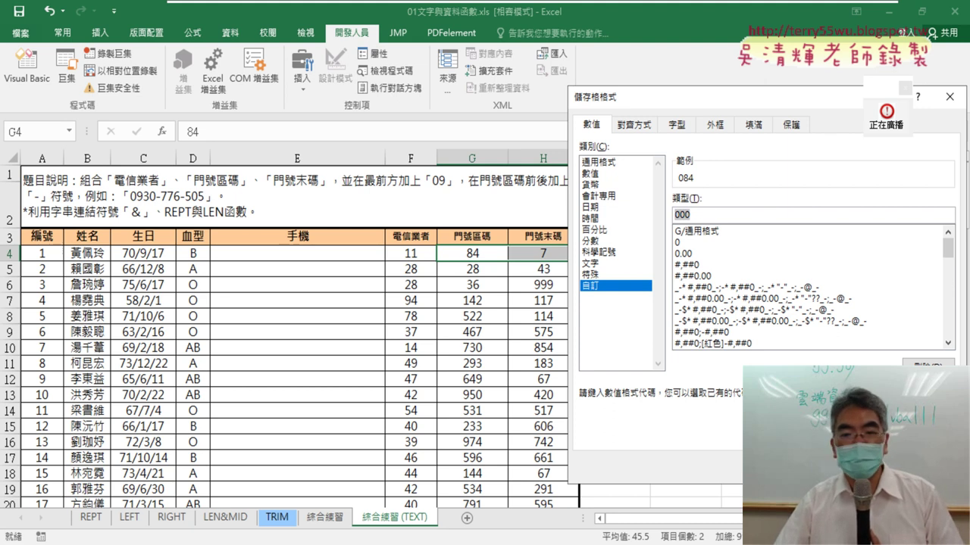
{"action": "key", "text": "Return"}
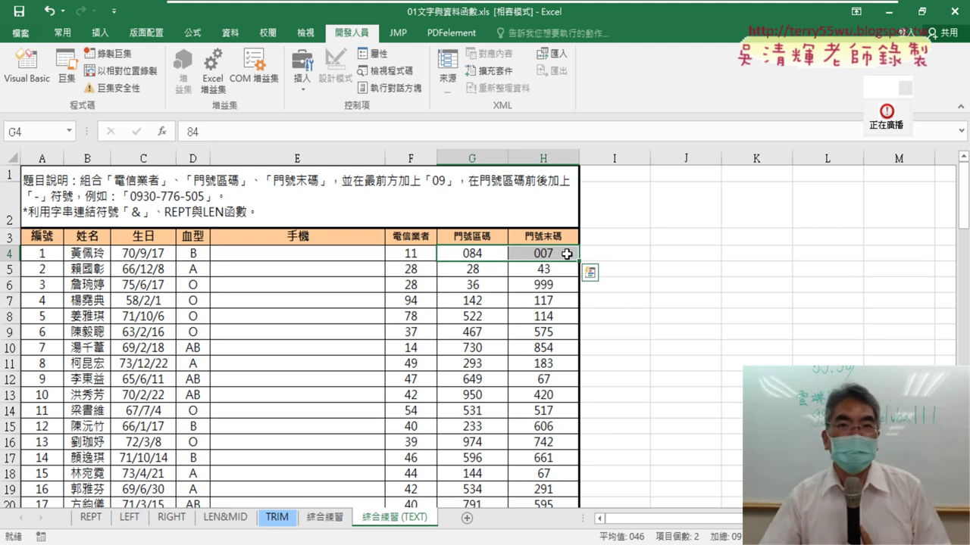
{"action": "right_click", "coordinate": [567, 255]}
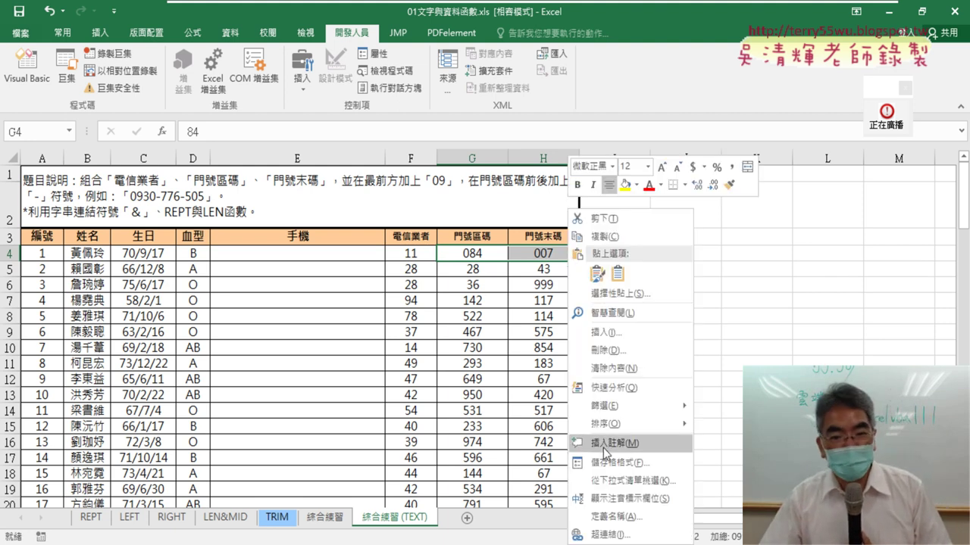
{"action": "left_click", "coordinate": [611, 464]}
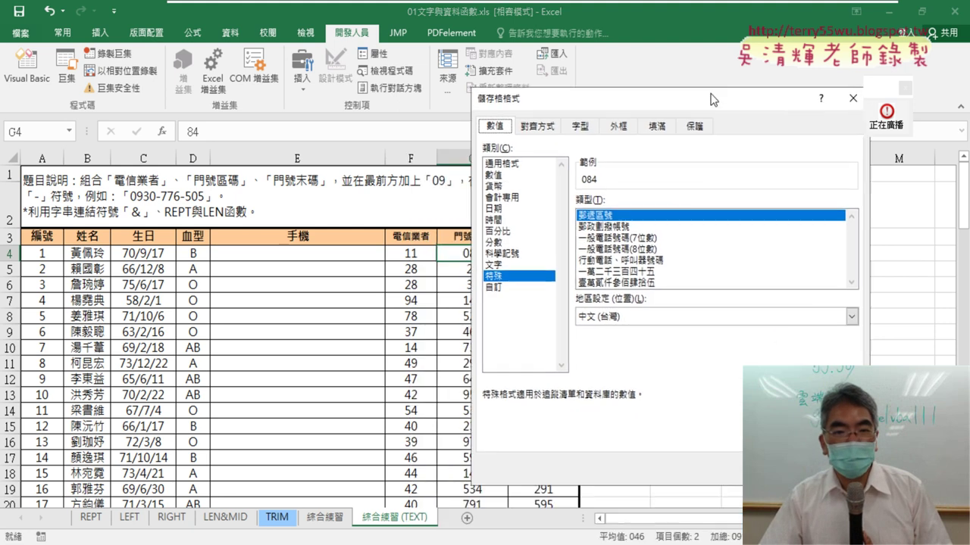
{"action": "left_click_drag", "start_coordinate": [447, 157], "coordinate": [531, 82]}
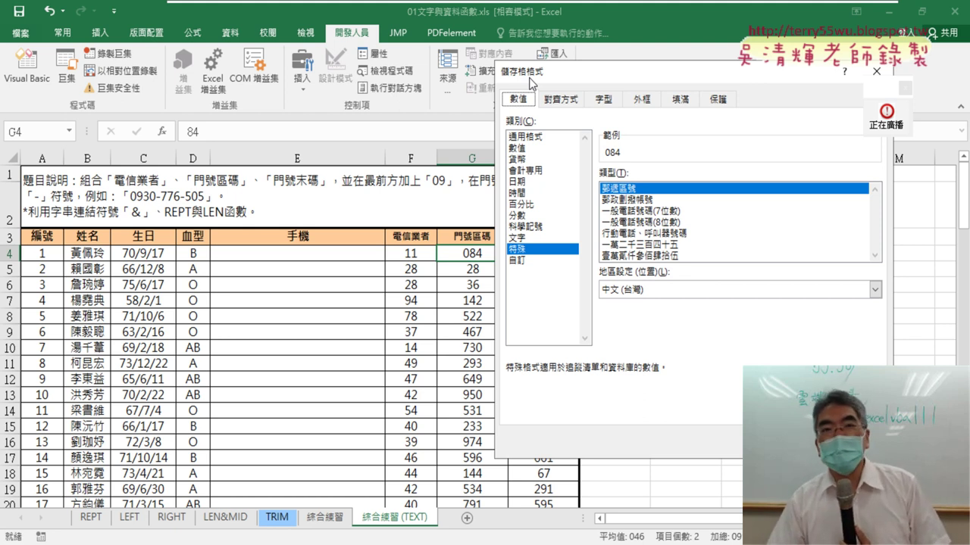
{"action": "key", "text": "Return"}
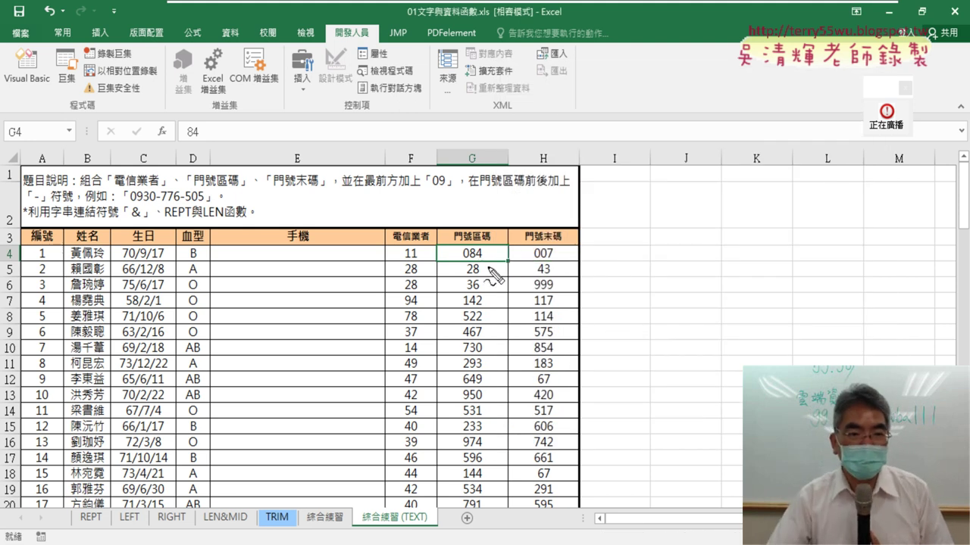
{"action": "mouse_move", "coordinate": [488, 265]}
{"action": "left_mouse_down"}
{"action": "mouse_move", "coordinate": [236, 144]}
{"action": "mouse_move", "coordinate": [206, 144]}
{"action": "mouse_move", "coordinate": [213, 137]}
{"action": "left_mouse_up"}
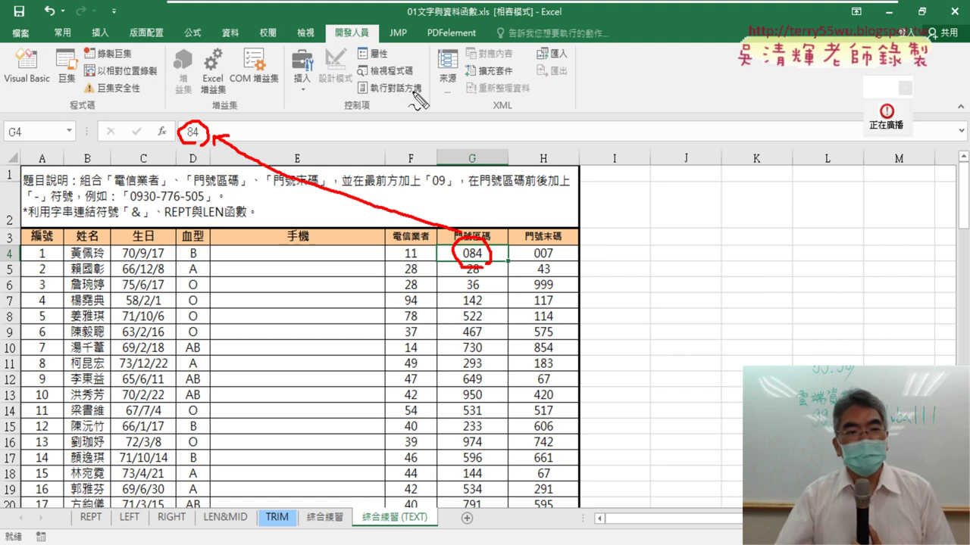
Step: Remove the 000 format so G4 and H4 show 84 and 7, then select I4
{"action": "mouse_move", "coordinate": [371, 156]}
{"action": "left_mouse_down"}
{"action": "mouse_move", "coordinate": [390, 158]}
{"action": "mouse_move", "coordinate": [383, 188]}
{"action": "mouse_move", "coordinate": [405, 180]}
{"action": "mouse_move", "coordinate": [416, 195]}
{"action": "mouse_move", "coordinate": [399, 195]}
{"action": "left_mouse_up"}
{"action": "mouse_move", "coordinate": [429, 153]}
{"action": "left_mouse_down"}
{"action": "mouse_move", "coordinate": [429, 184]}
{"action": "mouse_move", "coordinate": [453, 158]}
{"action": "left_mouse_up"}
{"action": "mouse_move", "coordinate": [414, 207]}
{"action": "left_mouse_down"}
{"action": "mouse_move", "coordinate": [458, 201]}
{"action": "mouse_move", "coordinate": [464, 173]}
{"action": "mouse_move", "coordinate": [433, 203]}
{"action": "left_mouse_up"}
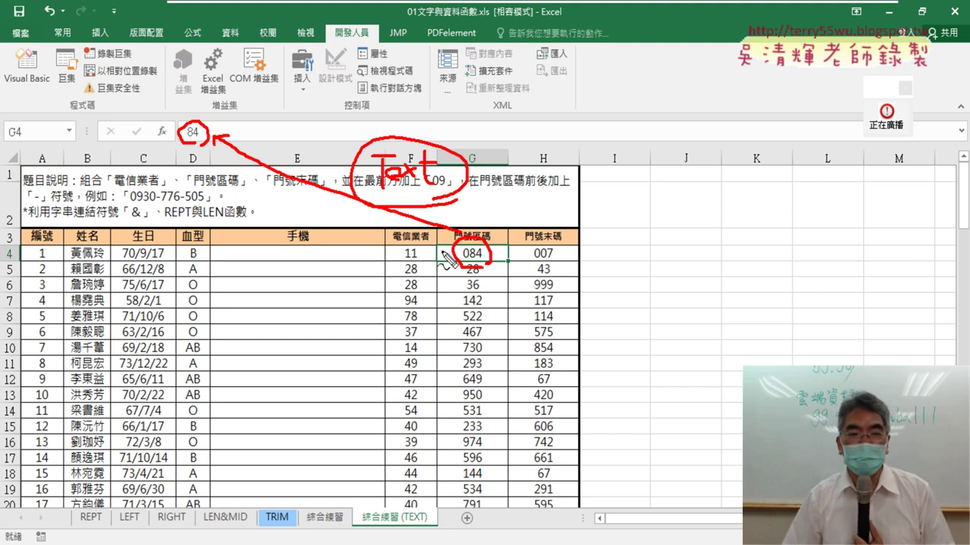
{"action": "key", "text": "Escape"}
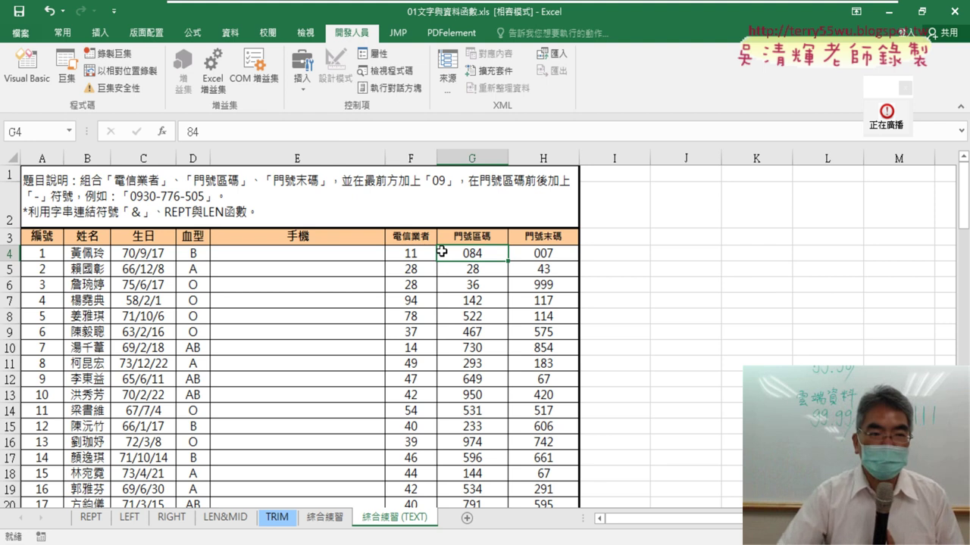
{"action": "left_click", "coordinate": [544, 256]}
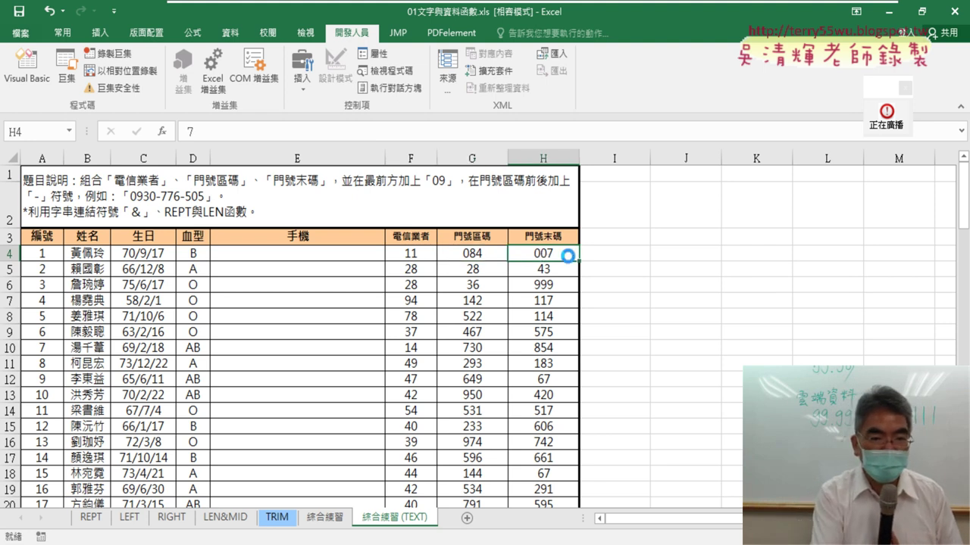
{"action": "left_click", "coordinate": [618, 258]}
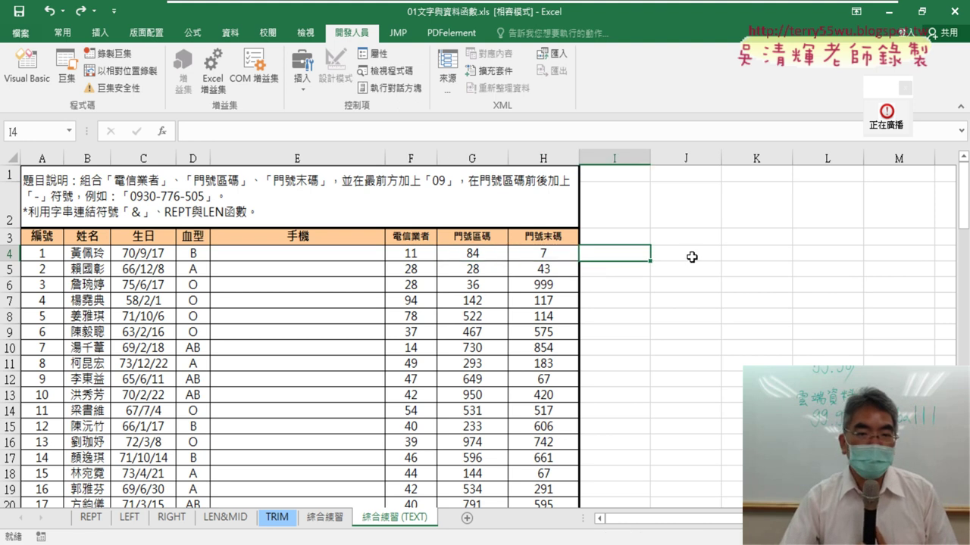
Step: Insert the TEXT function from the 文字 category into cell I4
{"action": "left_click", "coordinate": [161, 132]}
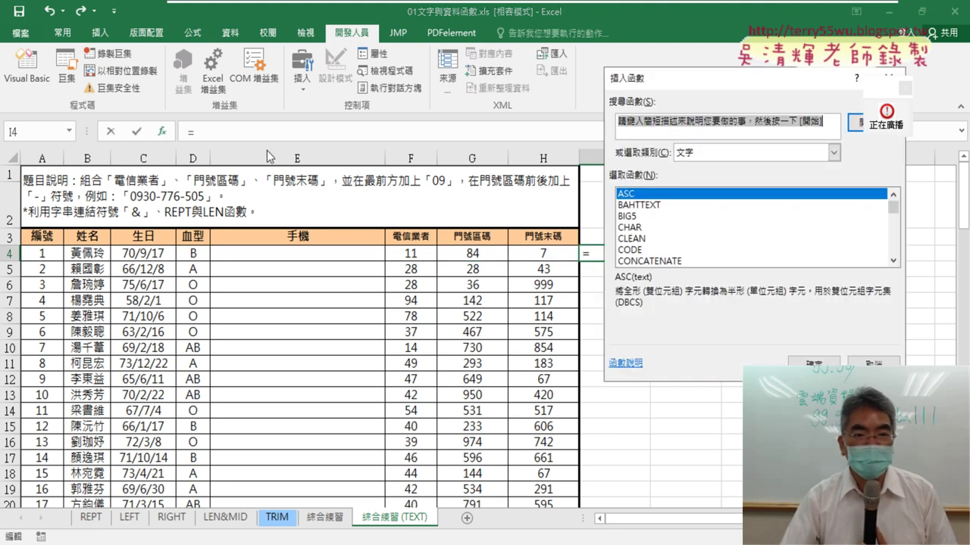
{"action": "double_click", "coordinate": [894, 259]}
{"action": "left_click", "coordinate": [894, 259]}
{"action": "left_click", "coordinate": [894, 259]}
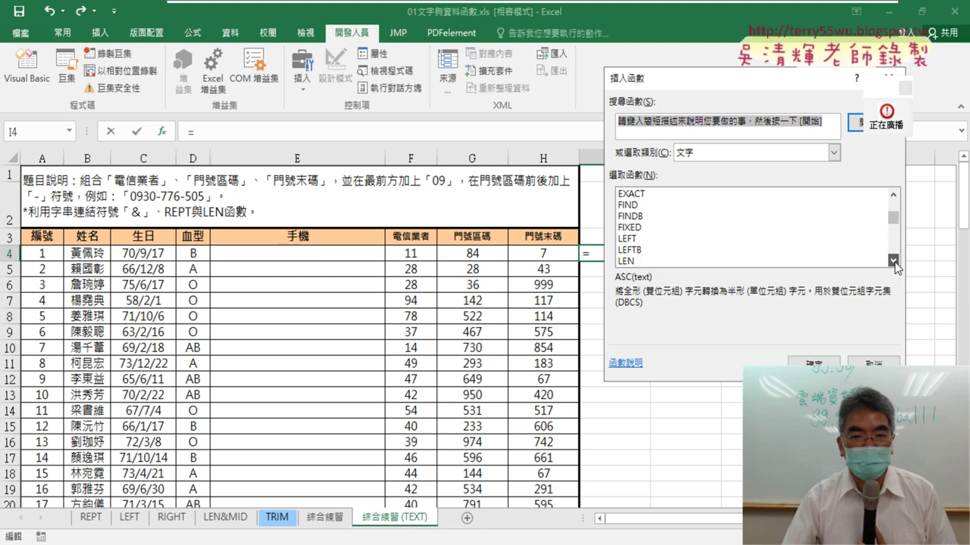
{"action": "left_click", "coordinate": [756, 155]}
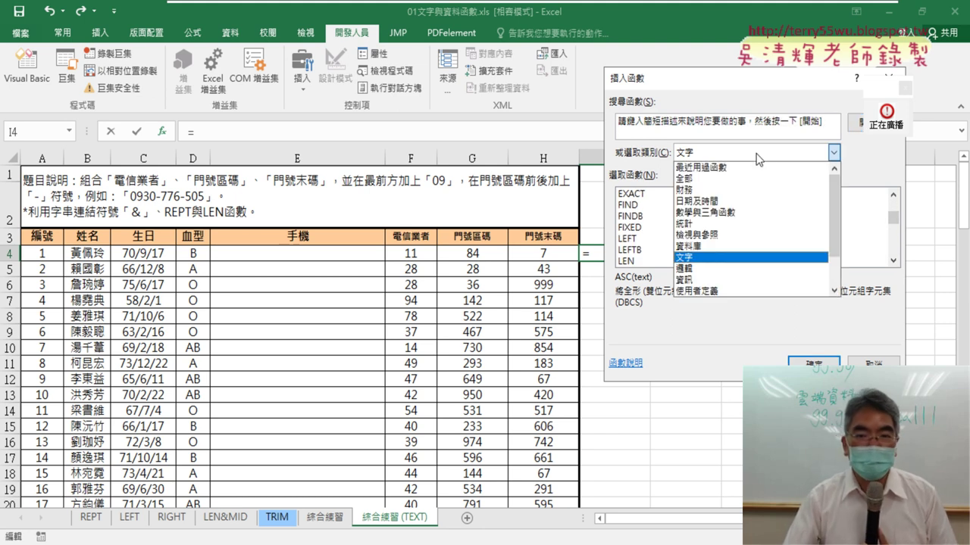
{"action": "left_click", "coordinate": [878, 185]}
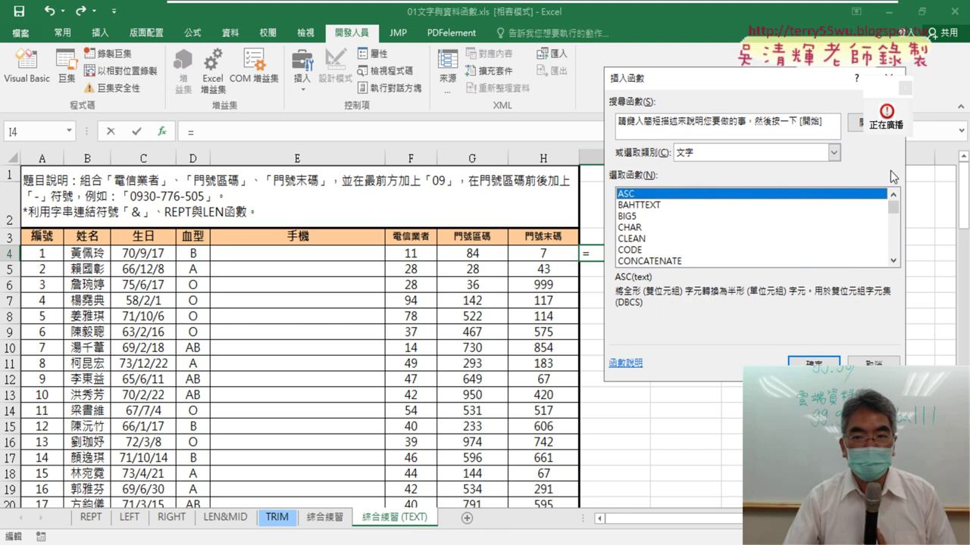
{"action": "left_click_drag", "start_coordinate": [894, 201], "coordinate": [896, 244]}
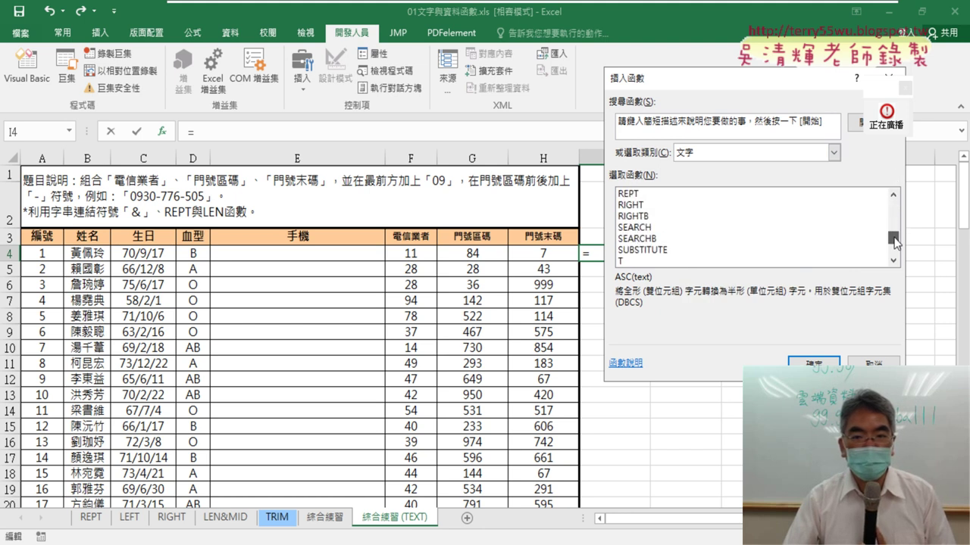
{"action": "left_click", "coordinate": [626, 261]}
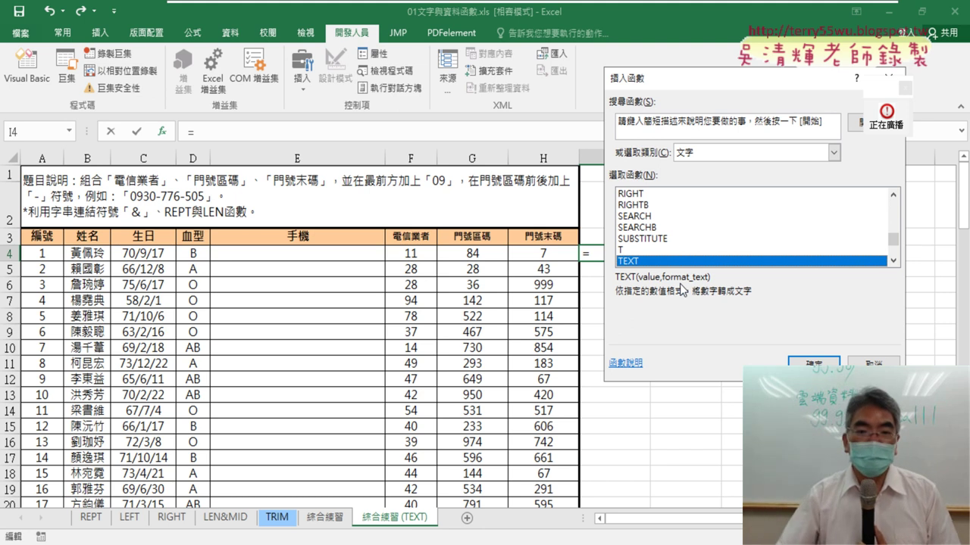
{"action": "left_click", "coordinate": [814, 363]}
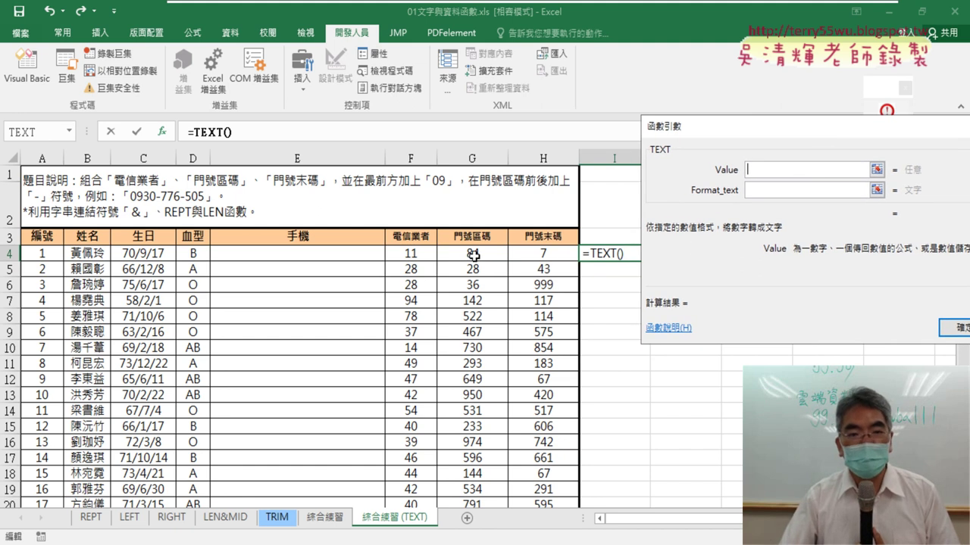
Step: Set TEXT's arguments to G4 and "000" so I4 shows 084
{"action": "left_click", "coordinate": [474, 255]}
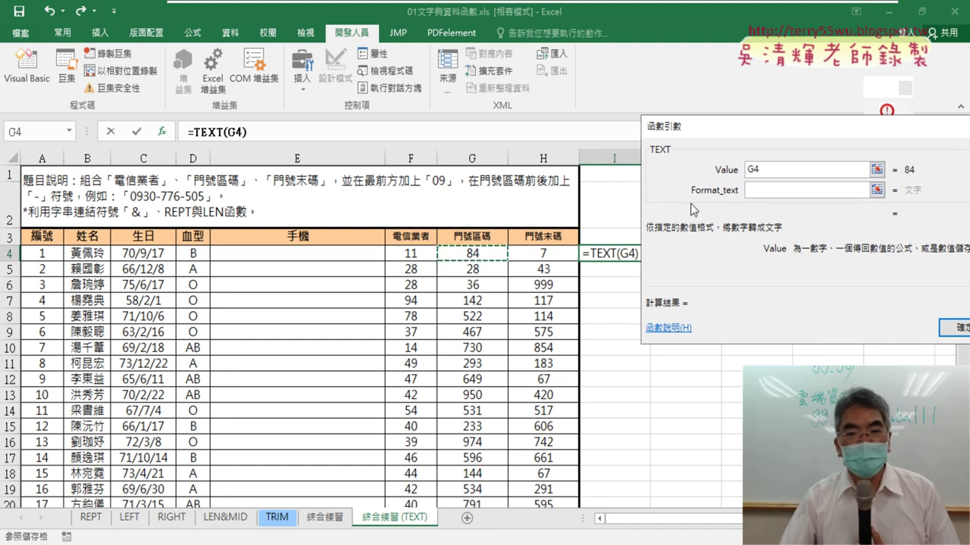
{"action": "left_click", "coordinate": [775, 194]}
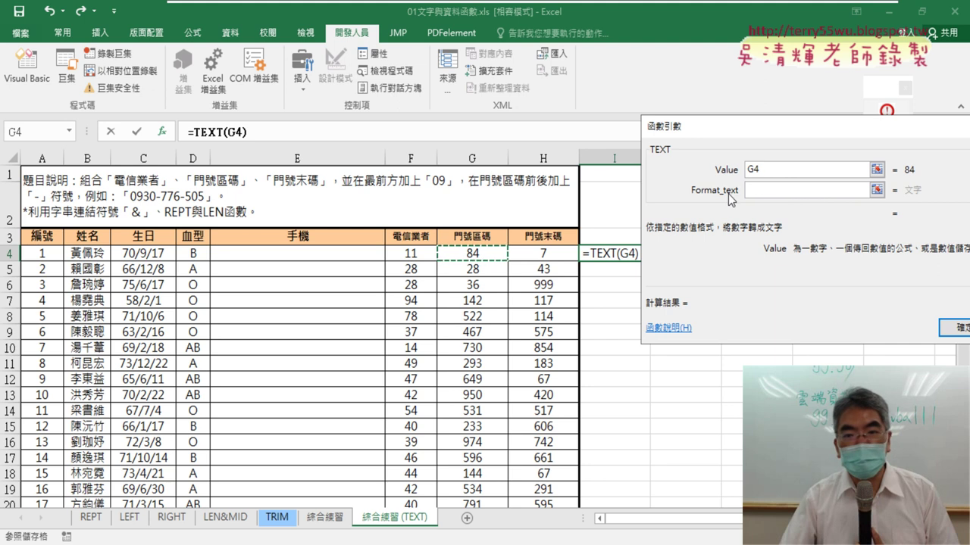
{"action": "left_click", "coordinate": [755, 190]}
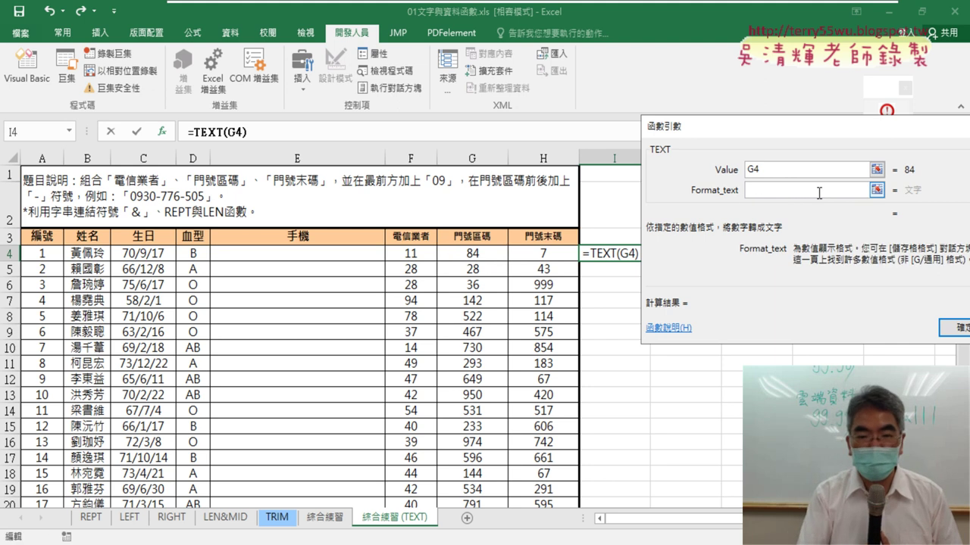
{"action": "type", "text": "\"\""}
{"action": "key", "text": "Left"}
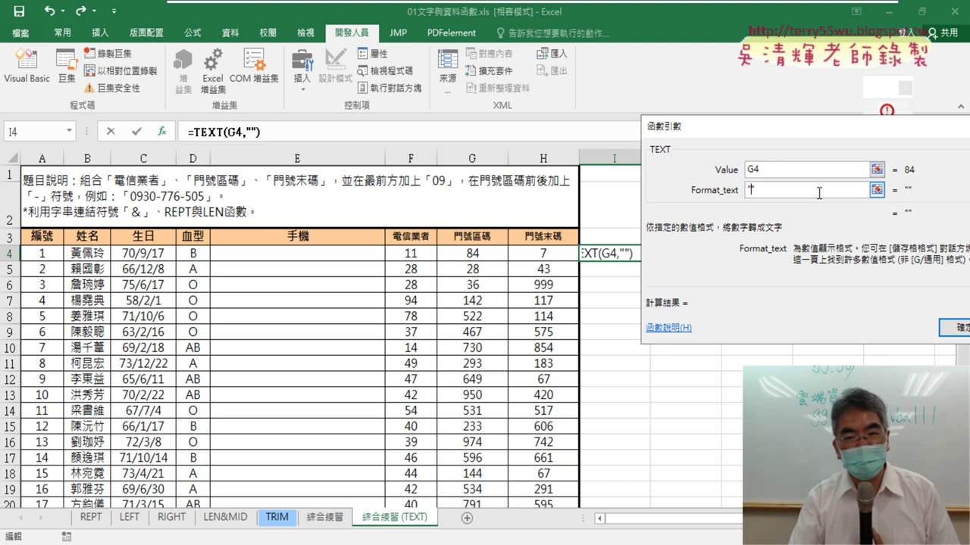
{"action": "type", "text": "000"}
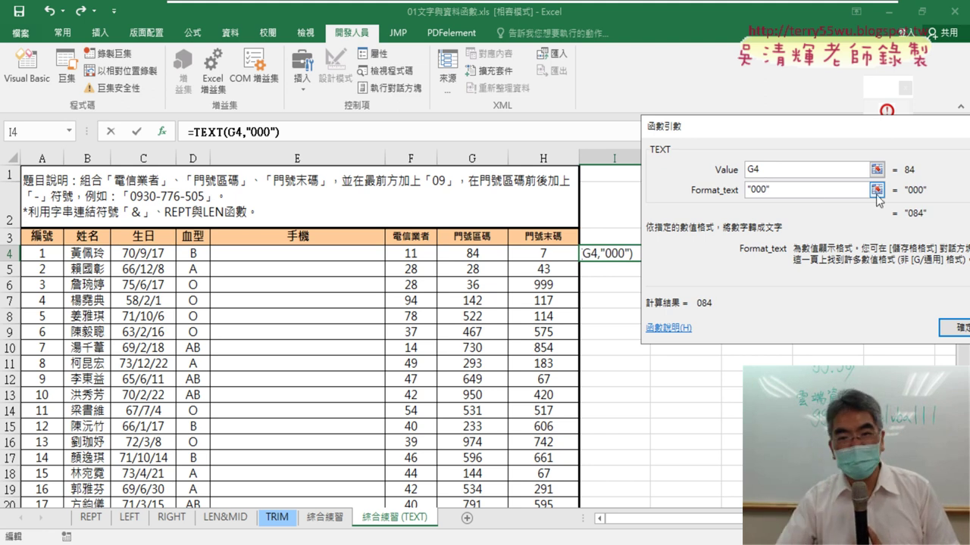
{"action": "left_click", "coordinate": [750, 189]}
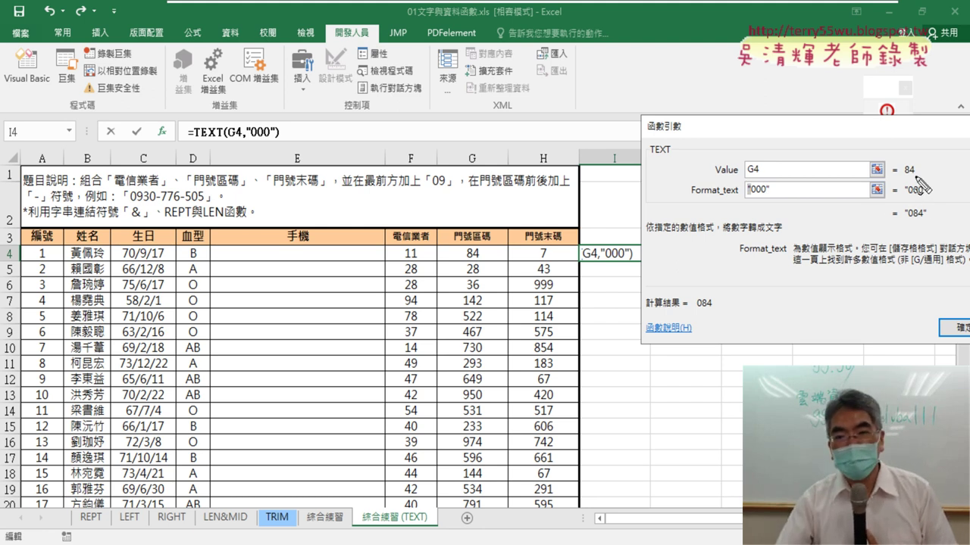
{"action": "left_click_drag", "start_coordinate": [914, 177], "coordinate": [899, 179]}
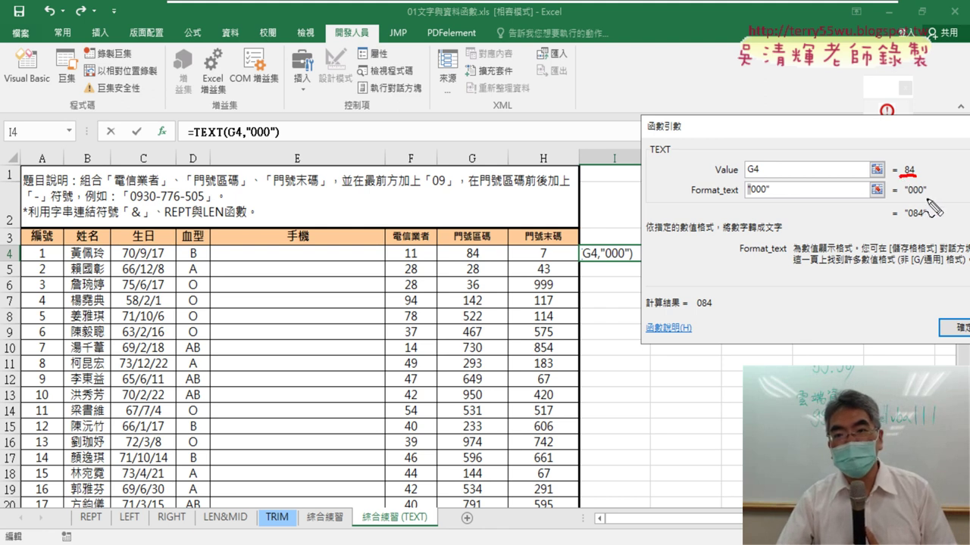
{"action": "mouse_move", "coordinate": [926, 198]}
{"action": "left_mouse_down"}
{"action": "mouse_move", "coordinate": [904, 200]}
{"action": "mouse_move", "coordinate": [913, 220]}
{"action": "left_mouse_up"}
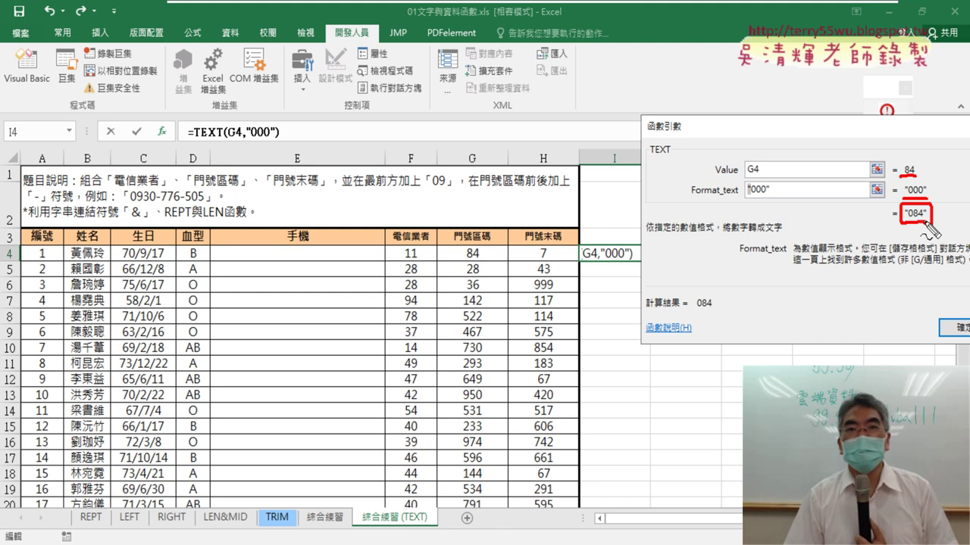
{"action": "key", "text": "Escape"}
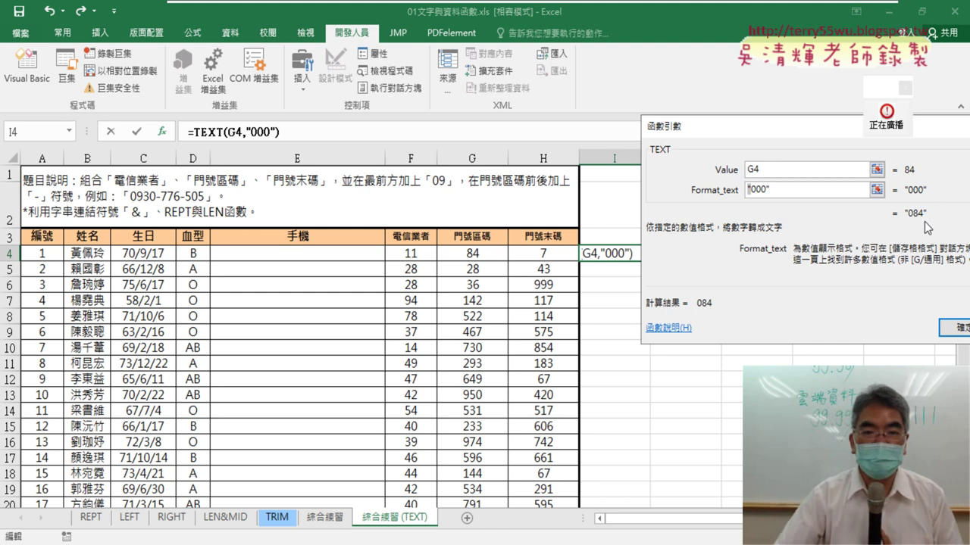
{"action": "left_click", "coordinate": [939, 325]}
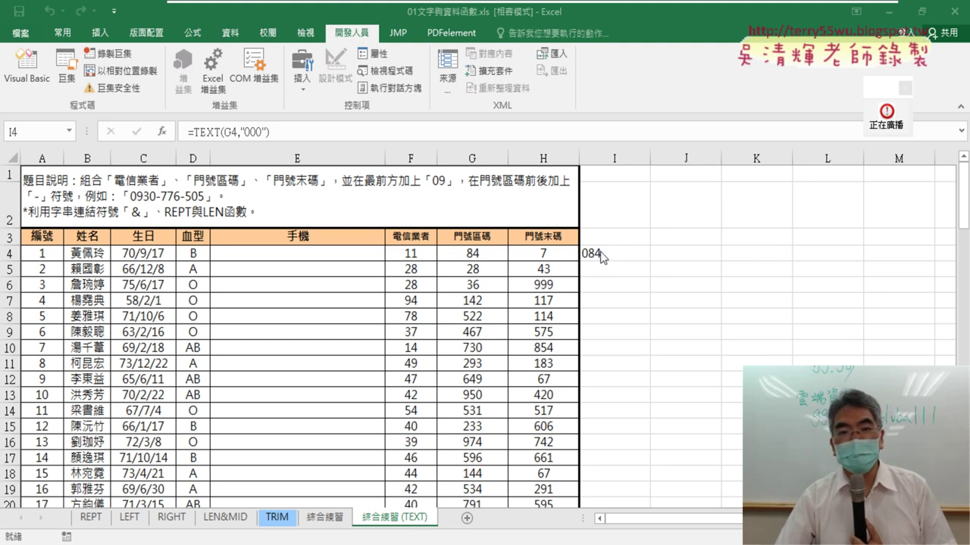
Step: Fill I4's TEXT formula right into J4 so it displays 007
{"action": "left_click", "coordinate": [641, 257]}
{"action": "left_click_drag", "start_coordinate": [650, 262], "coordinate": [720, 262]}
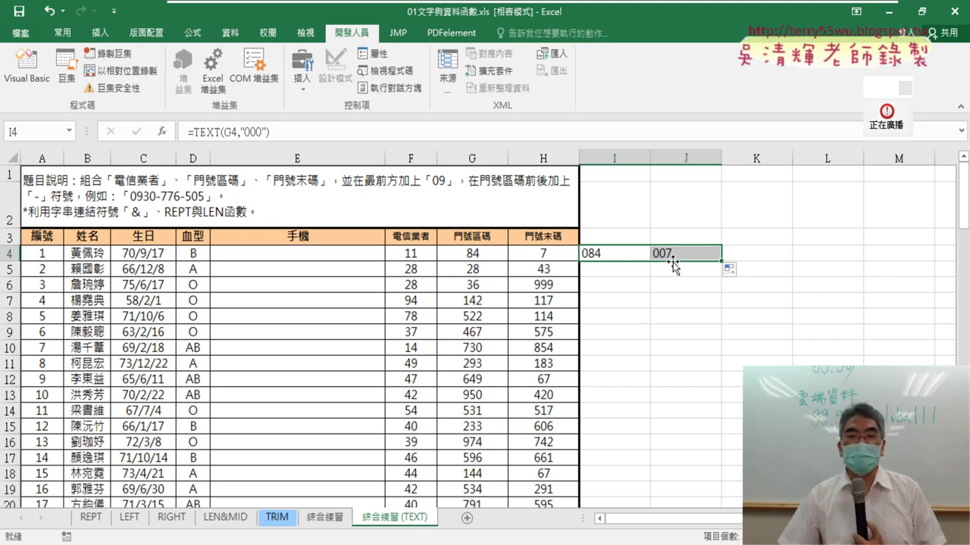
{"action": "left_click", "coordinate": [617, 254]}
{"action": "left_click", "coordinate": [211, 130]}
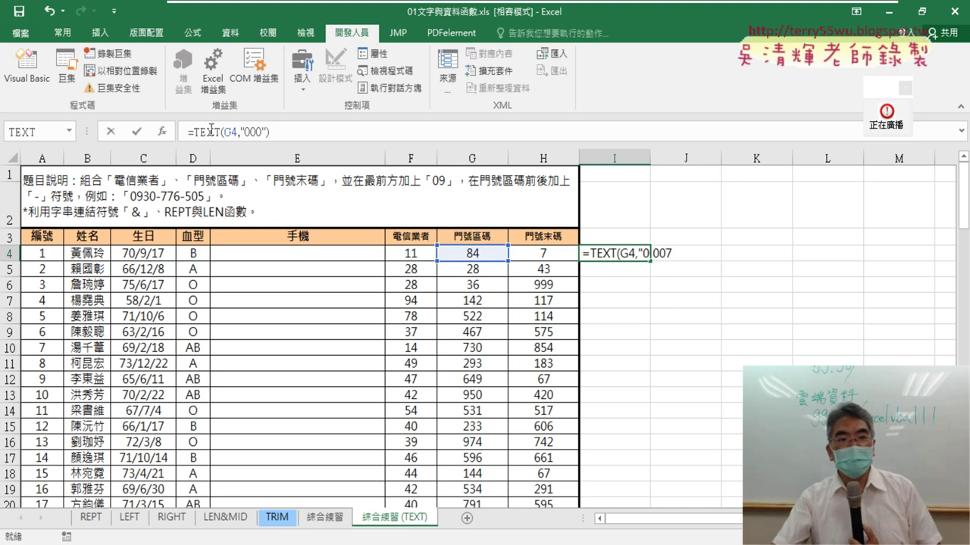
{"action": "left_click", "coordinate": [162, 131]}
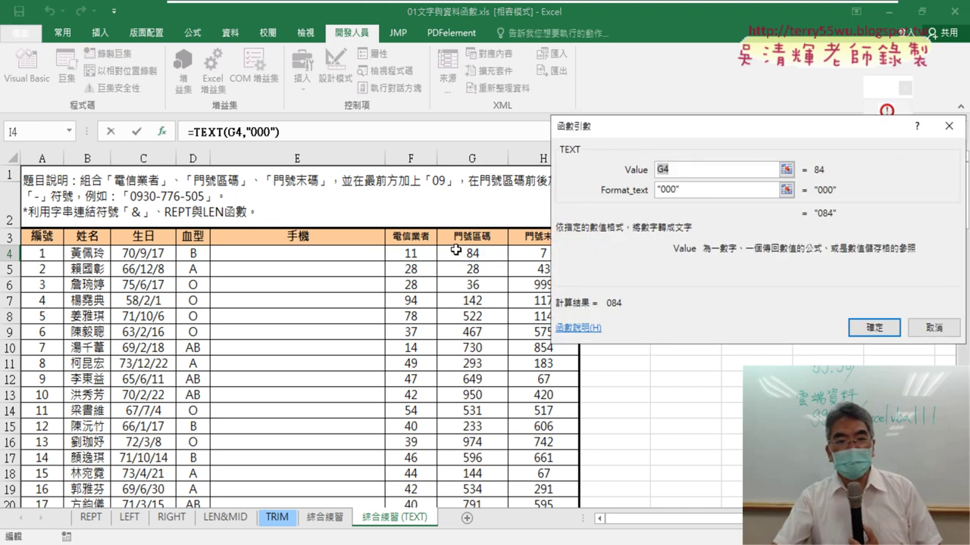
{"action": "left_click", "coordinate": [689, 194]}
{"action": "left_click_drag", "start_coordinate": [690, 195], "coordinate": [656, 190]}
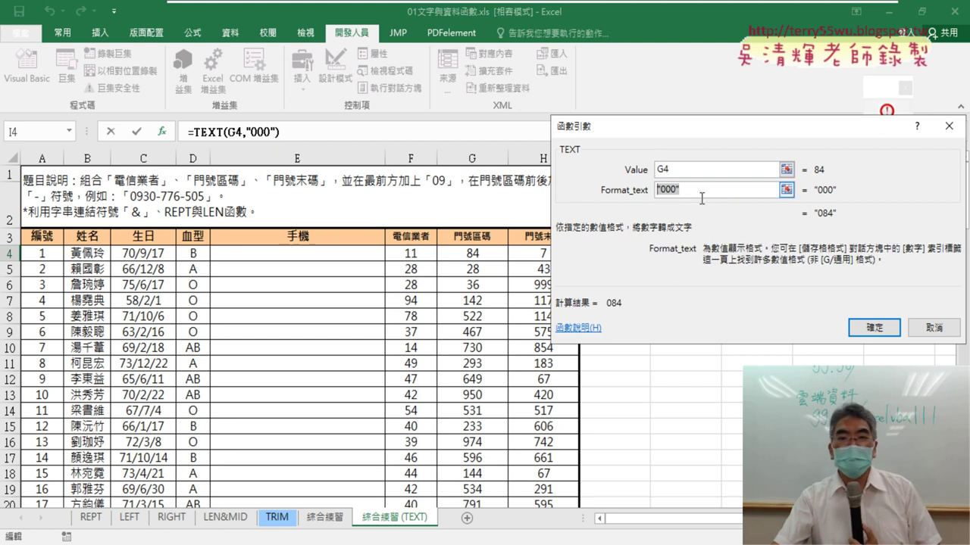
{"action": "left_click", "coordinate": [685, 189]}
{"action": "key", "text": "BackSpace"}
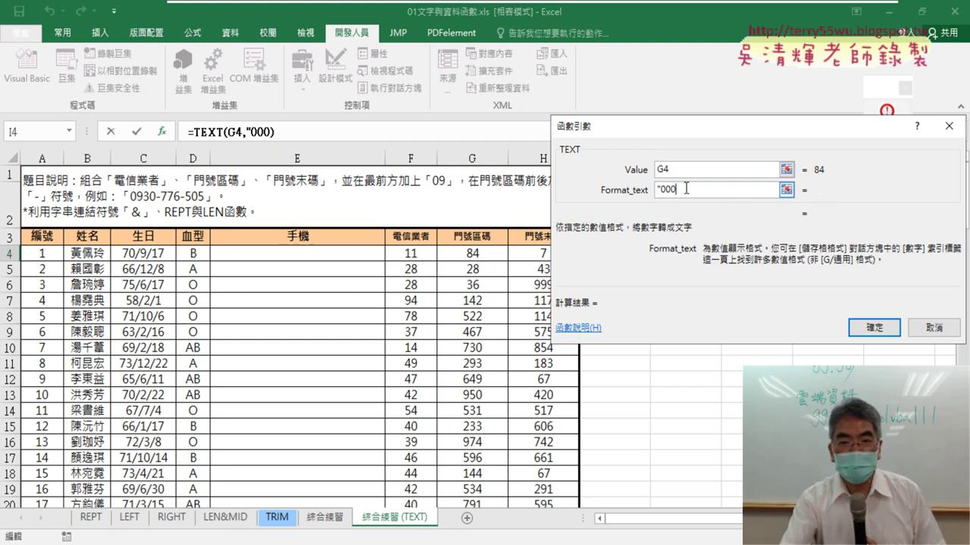
{"action": "key", "text": "Delete"}
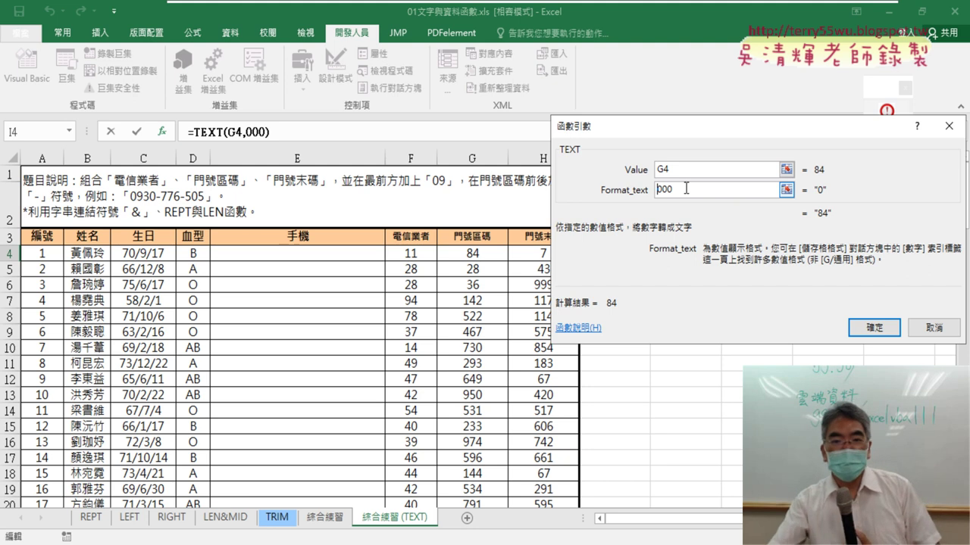
{"action": "left_click", "coordinate": [875, 327]}
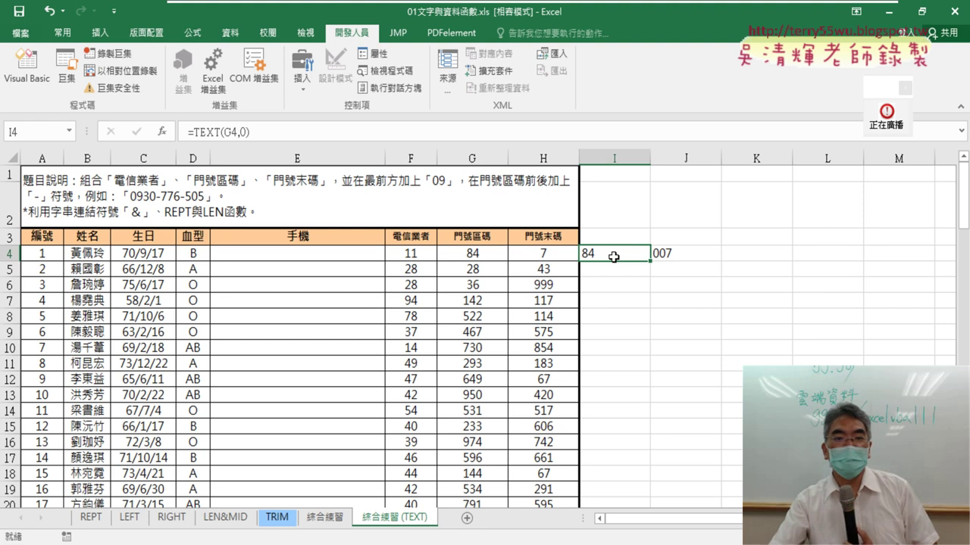
{"action": "left_click", "coordinate": [206, 133]}
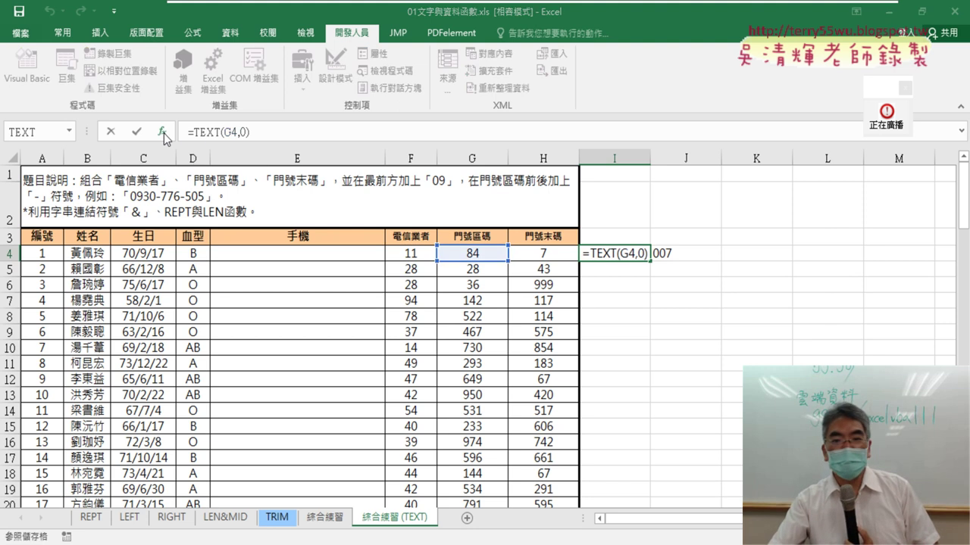
{"action": "left_click", "coordinate": [163, 133]}
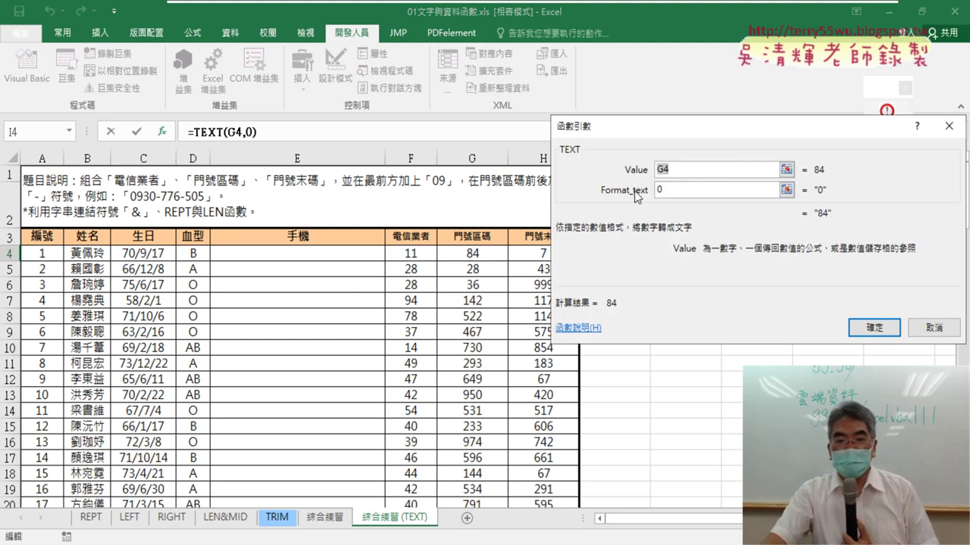
{"action": "left_click", "coordinate": [659, 192]}
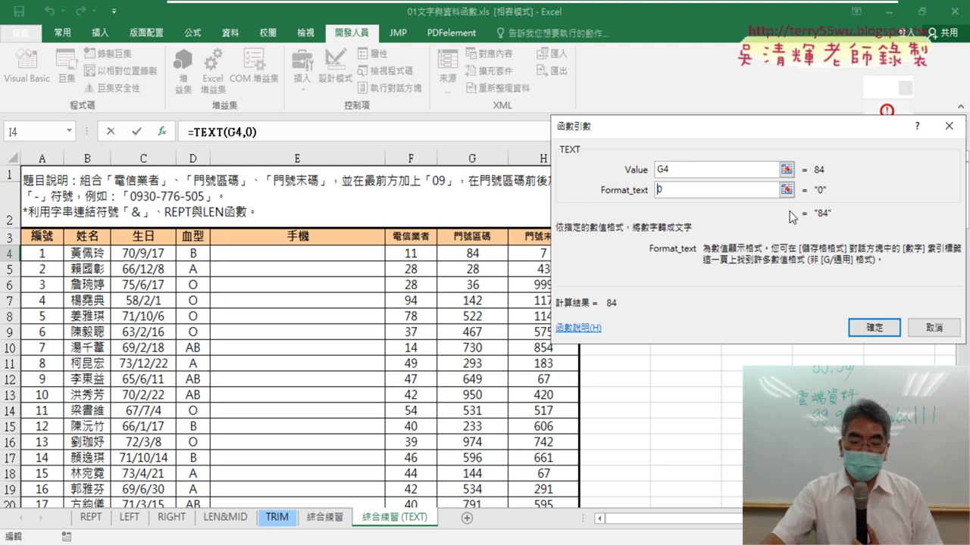
{"action": "type", "text": "\""}
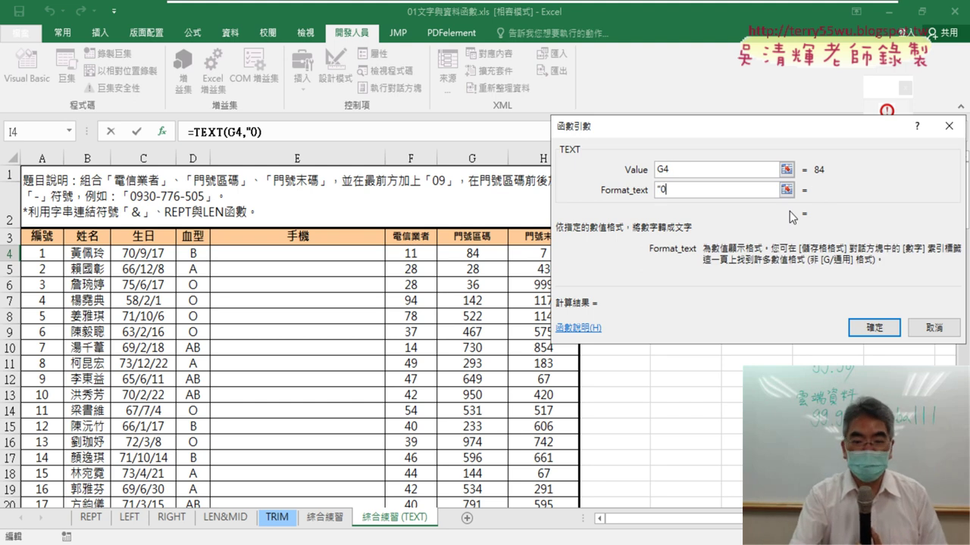
{"action": "key", "text": "End"}
{"action": "type", "text": "\""}
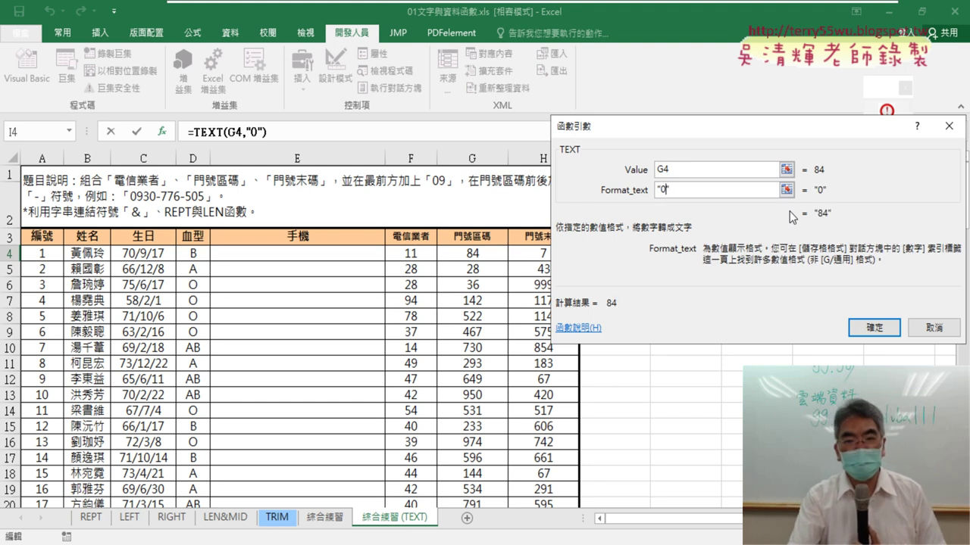
{"action": "type", "text": "00"}
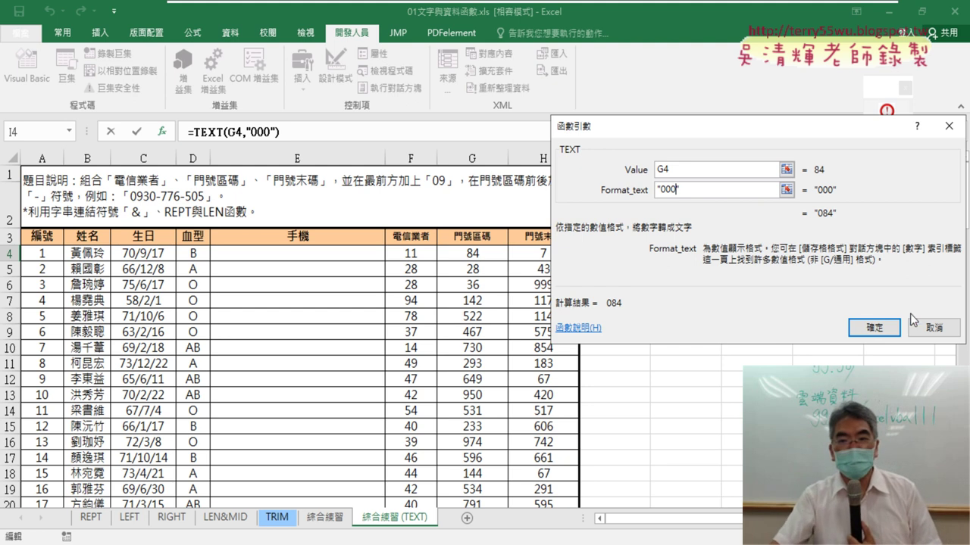
{"action": "left_click", "coordinate": [877, 328]}
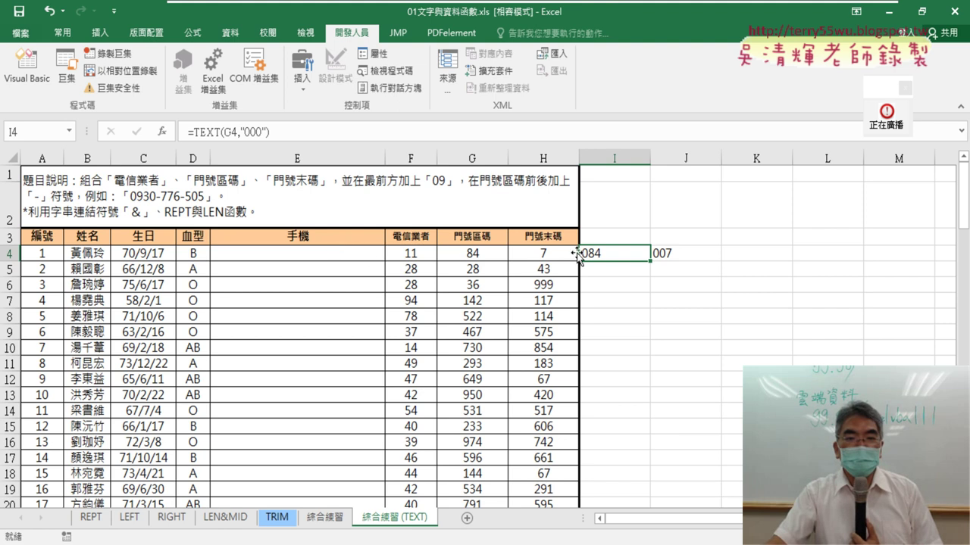
Step: Enter ="09"&F4&"-" in E4 so it displays 0911-
{"action": "left_click", "coordinate": [353, 256]}
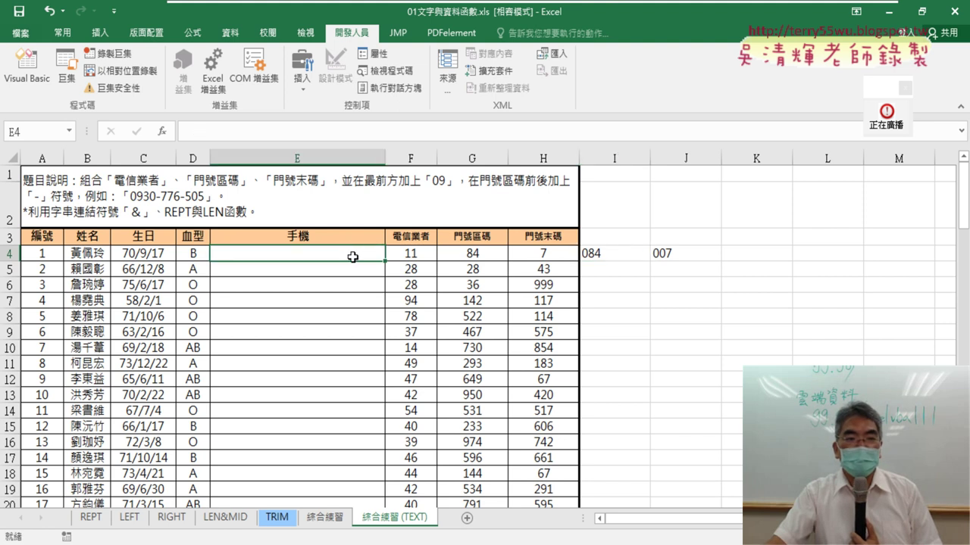
{"action": "left_click", "coordinate": [306, 133]}
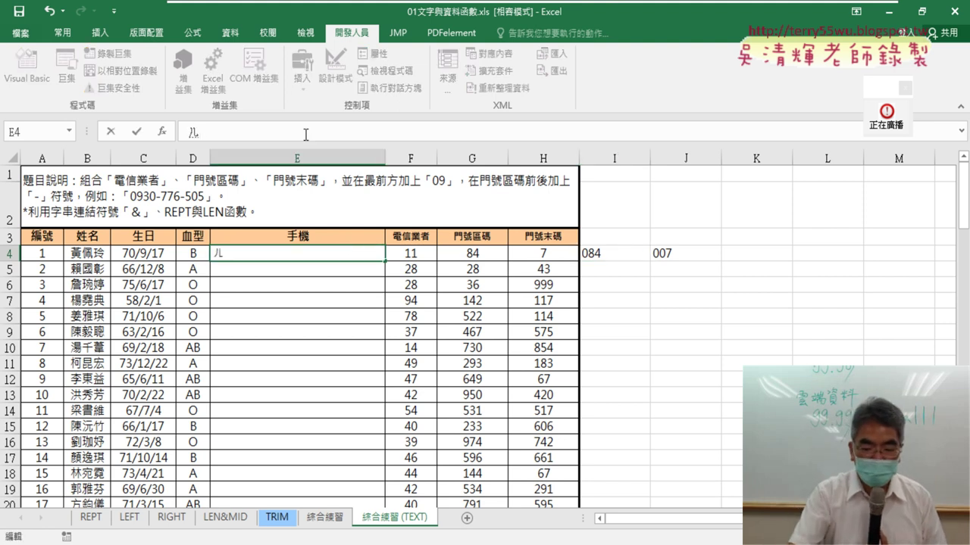
{"action": "type", "text": "=\"09\"&"}
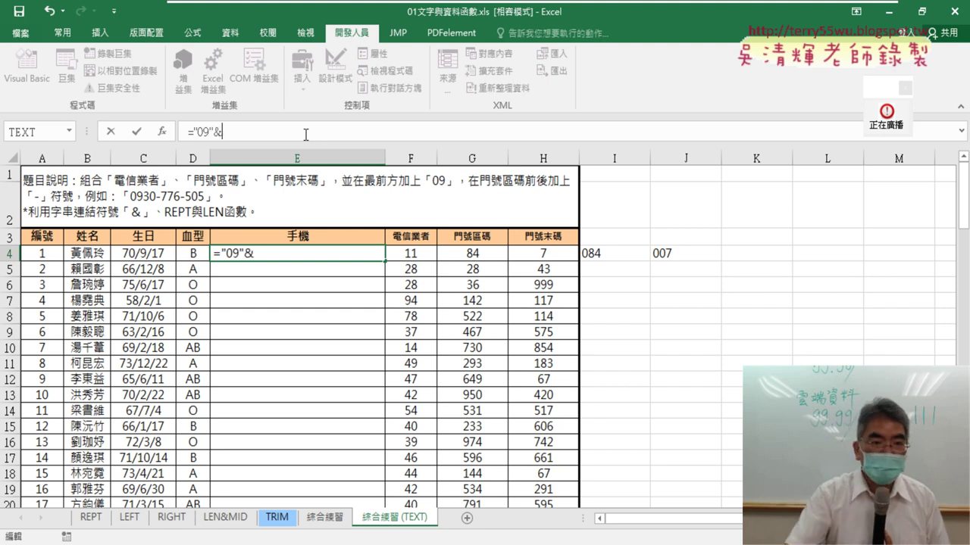
{"action": "left_click", "coordinate": [413, 253]}
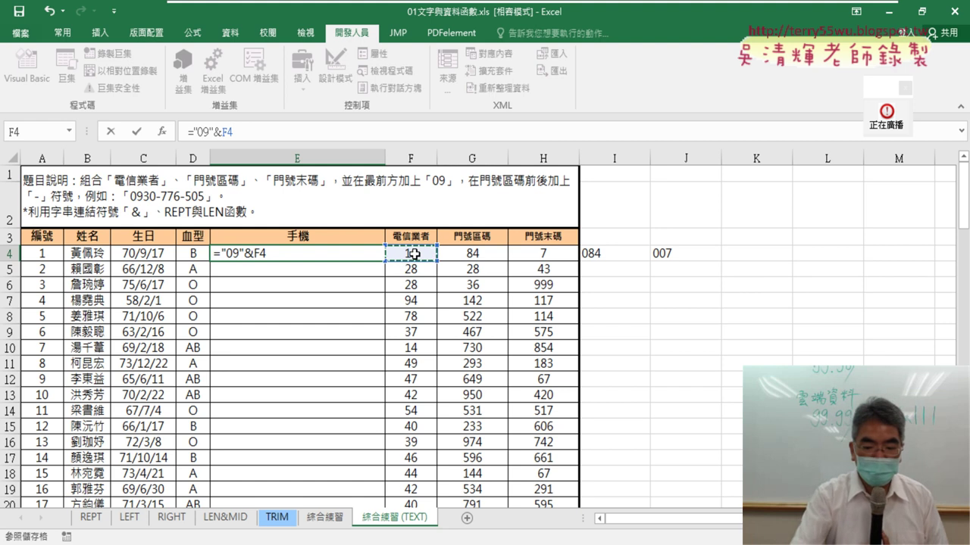
{"action": "type", "text": "&F4"}
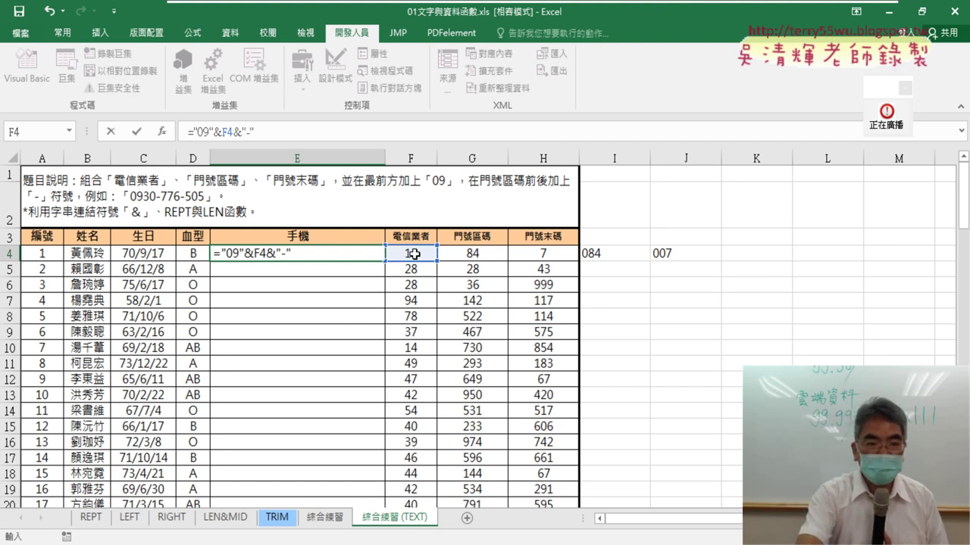
{"action": "type", "text": "&"}
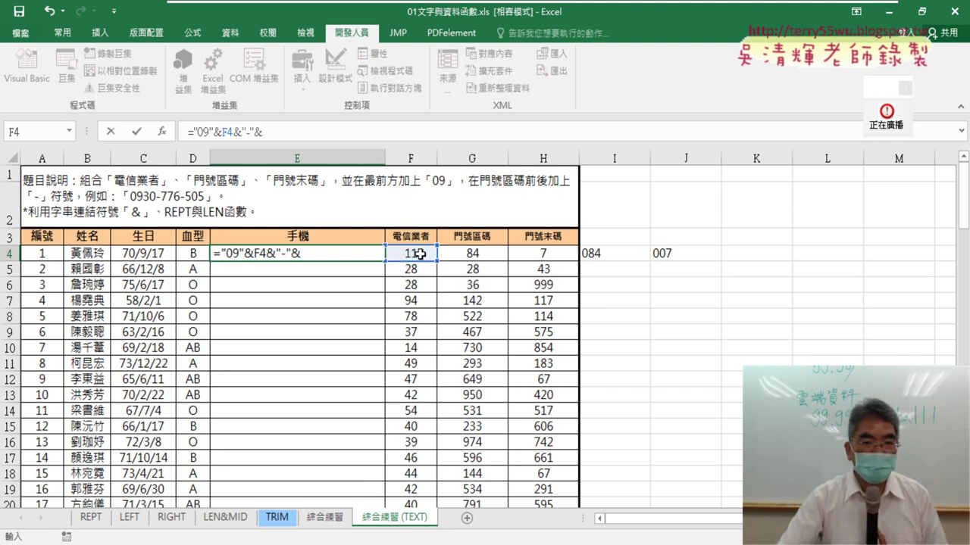
{"action": "left_click", "coordinate": [598, 256]}
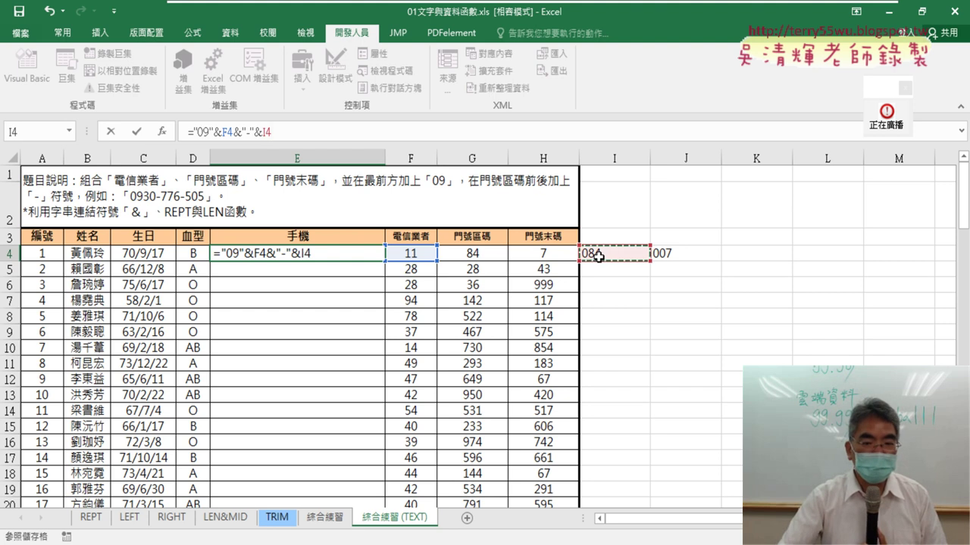
{"action": "key", "text": "BackSpace"}
{"action": "key", "text": "BackSpace"}
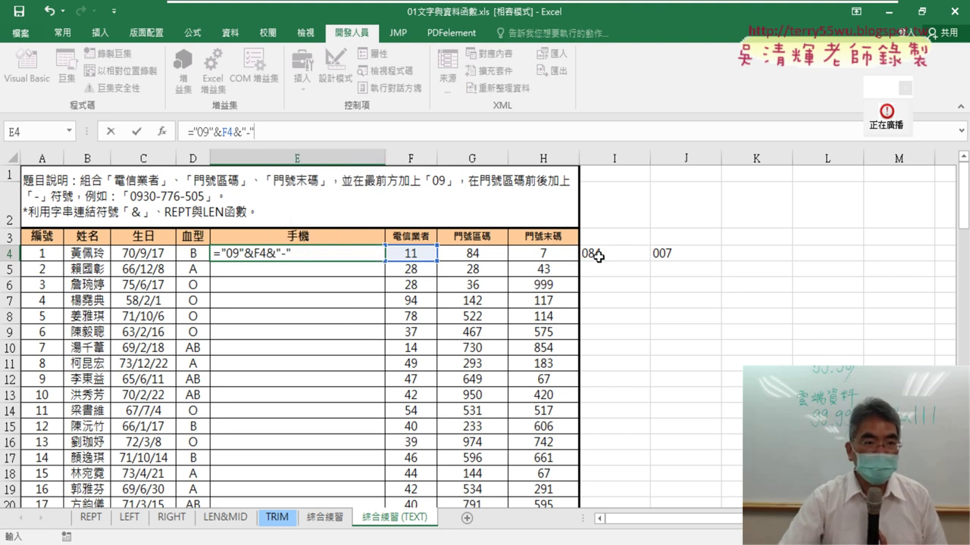
{"action": "left_click", "coordinate": [137, 131]}
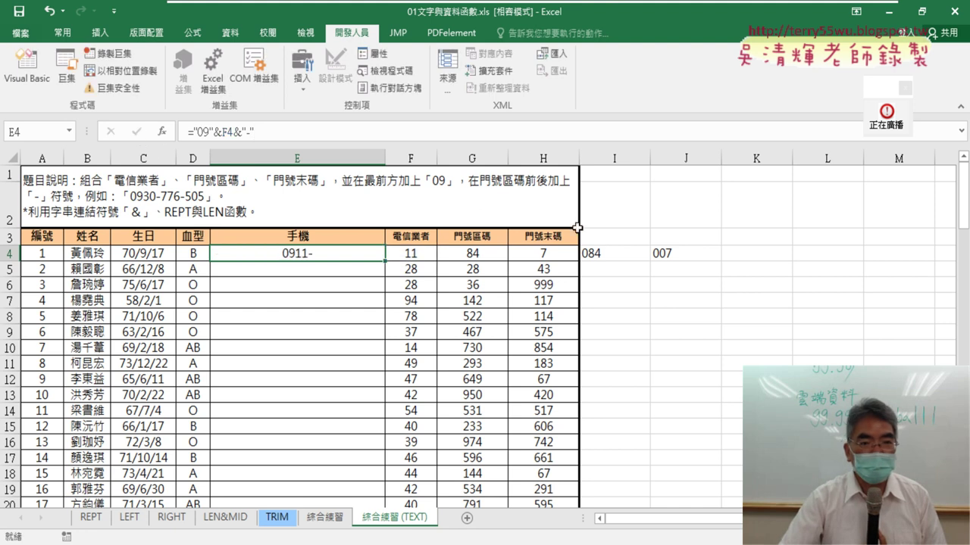
{"action": "left_click", "coordinate": [605, 255]}
Step: Append &TEXT(G4,"000") from I4 to E4's formula, showing 0911-084
{"action": "left_click_drag", "start_coordinate": [284, 132], "coordinate": [190, 134]}
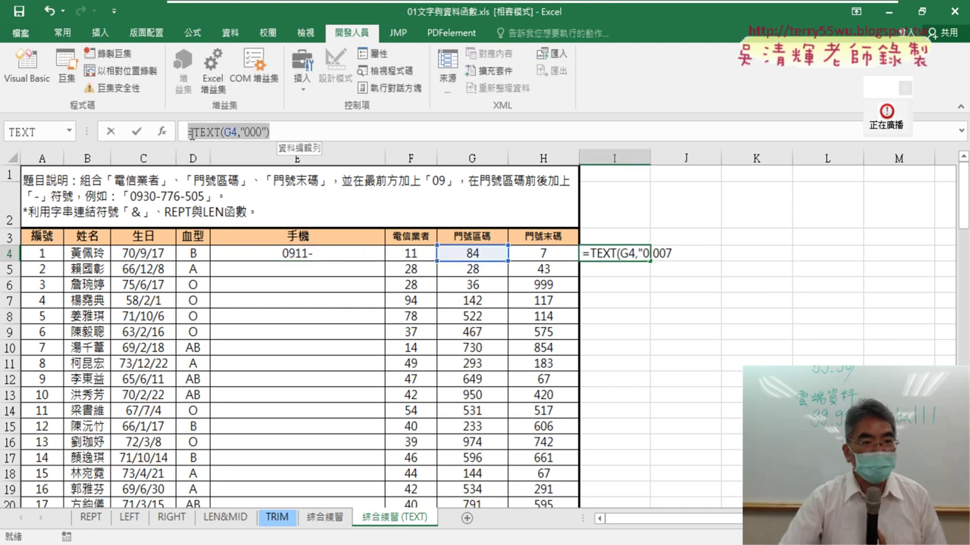
{"action": "right_click", "coordinate": [195, 133]}
{"action": "left_click", "coordinate": [247, 158]}
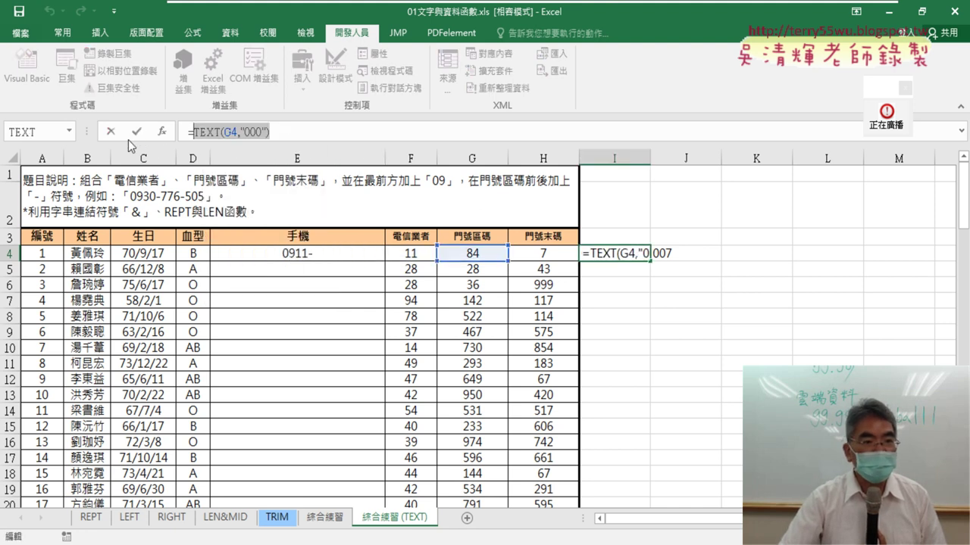
{"action": "left_click", "coordinate": [110, 132]}
{"action": "left_click", "coordinate": [316, 255]}
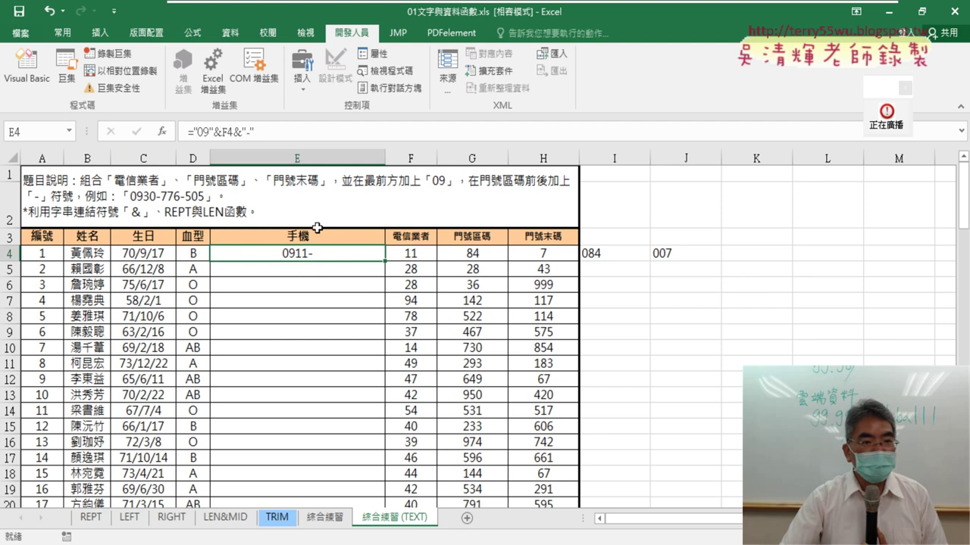
{"action": "left_click", "coordinate": [285, 133]}
{"action": "type", "text": "&"}
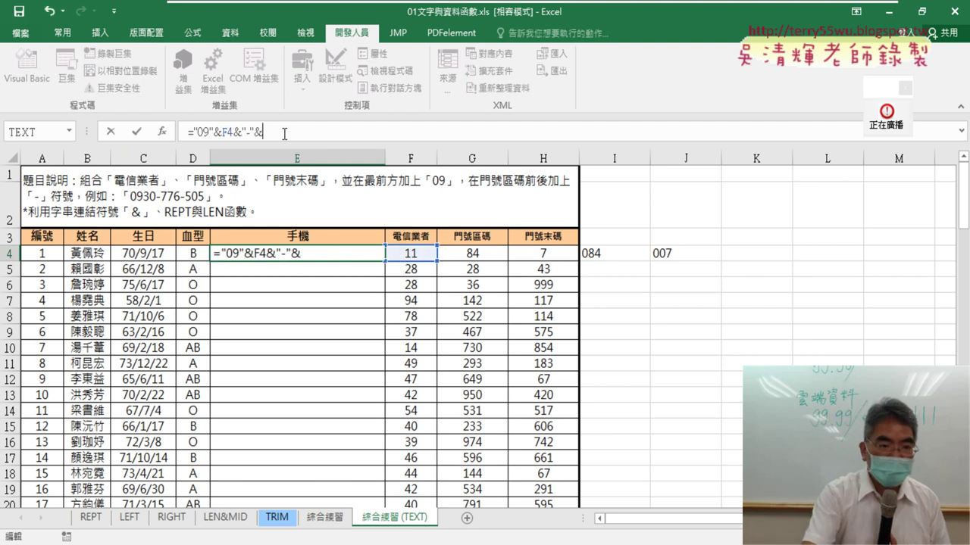
{"action": "key", "text": "ctrl+v"}
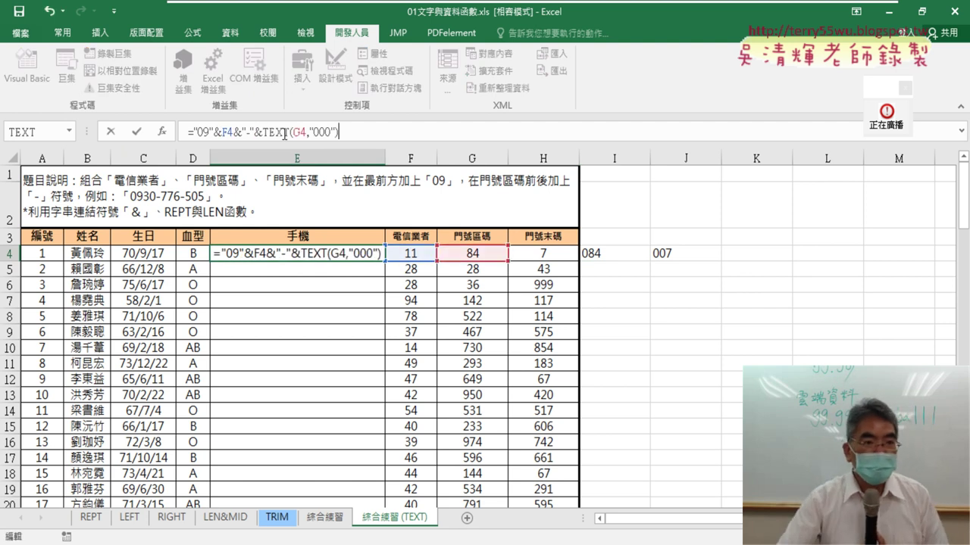
{"action": "left_click", "coordinate": [136, 132]}
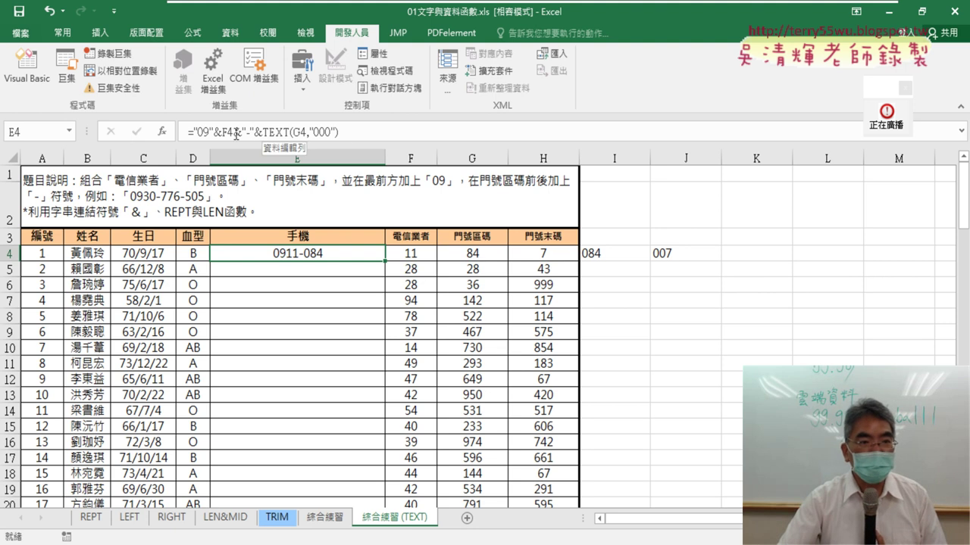
{"action": "left_click_drag", "start_coordinate": [236, 134], "coordinate": [348, 133]}
{"action": "right_click", "coordinate": [320, 135]}
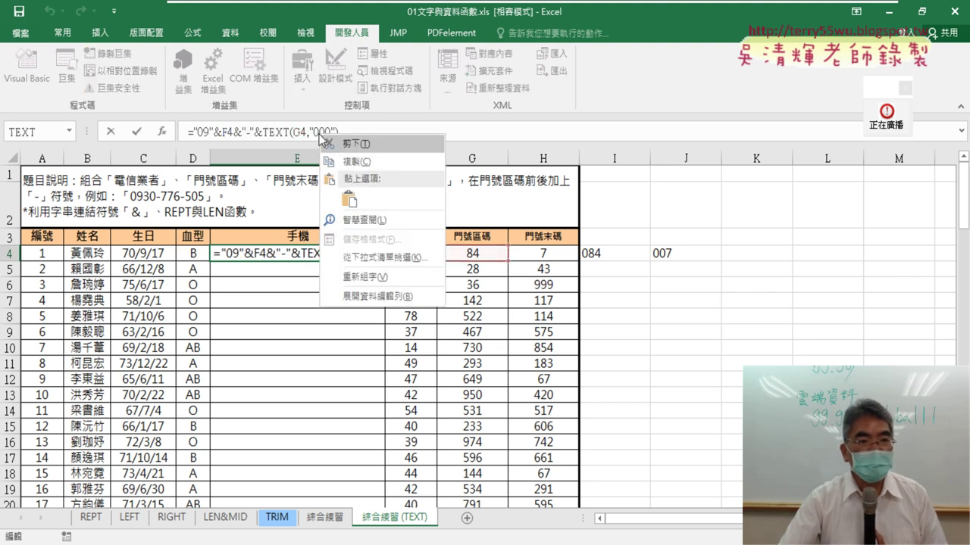
{"action": "left_click", "coordinate": [350, 162]}
{"action": "left_click", "coordinate": [364, 134]}
{"action": "right_click", "coordinate": [363, 134]}
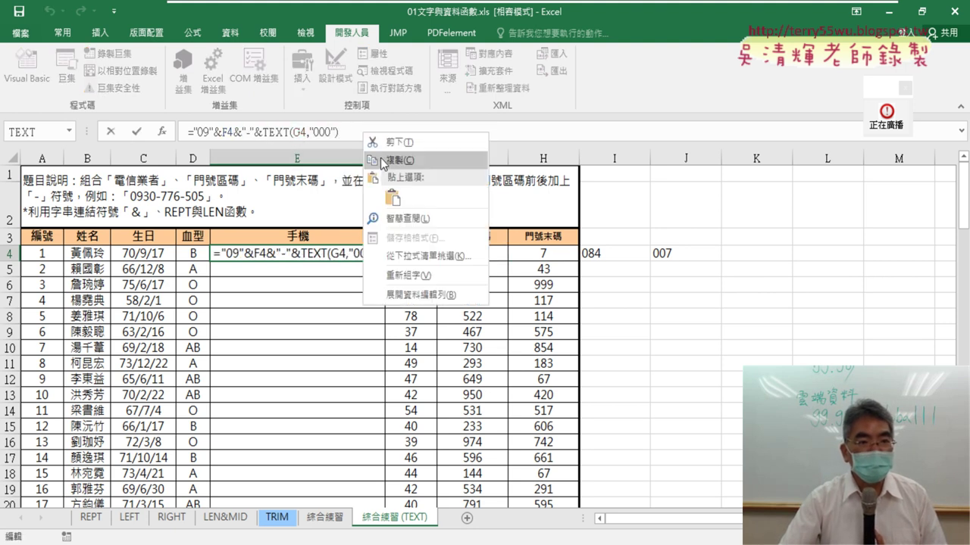
{"action": "left_click", "coordinate": [392, 197]}
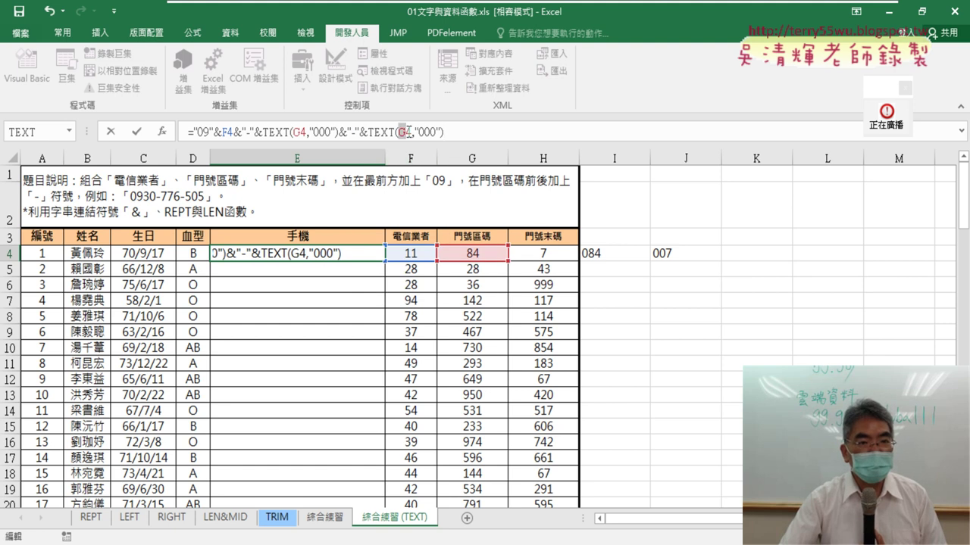
{"action": "left_click", "coordinate": [555, 260]}
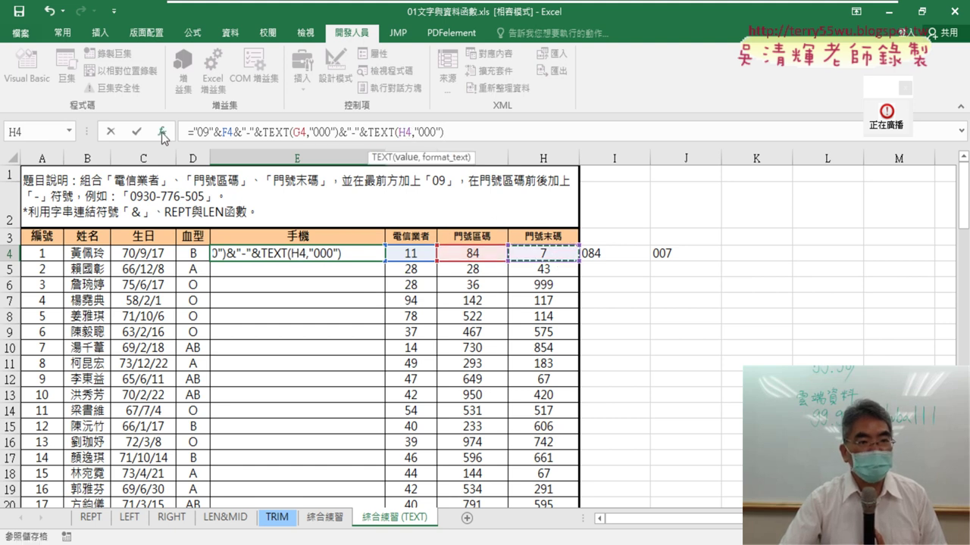
{"action": "left_click", "coordinate": [138, 132]}
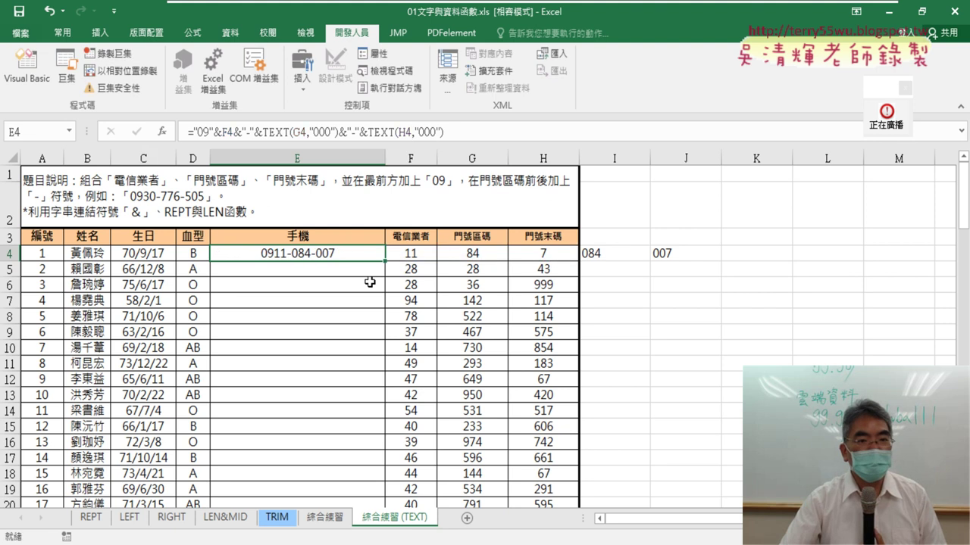
Step: Fill E4's phone formula down the whole 手機 column
{"action": "double_click", "coordinate": [387, 261]}
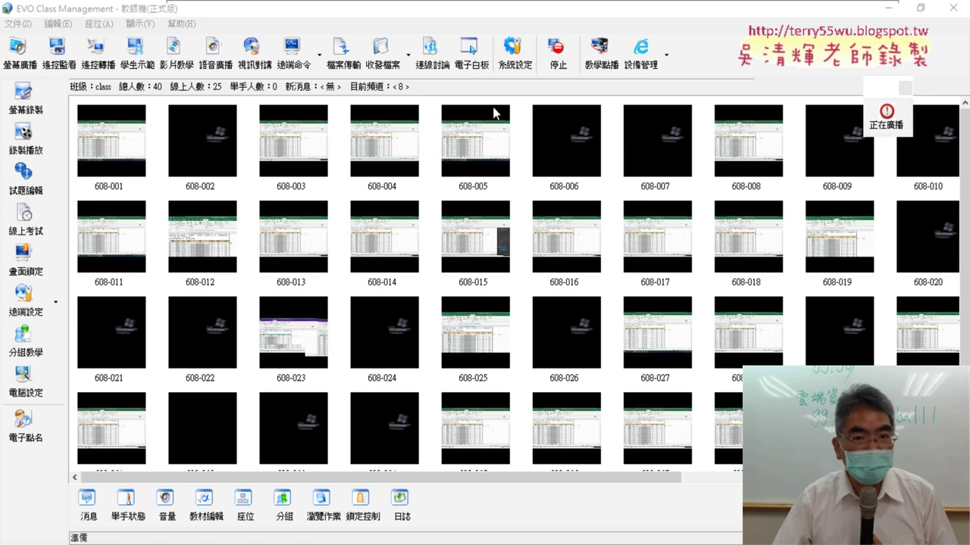
Step: Stop the class broadcast in EVO Class Management
{"action": "left_click", "coordinate": [558, 53]}
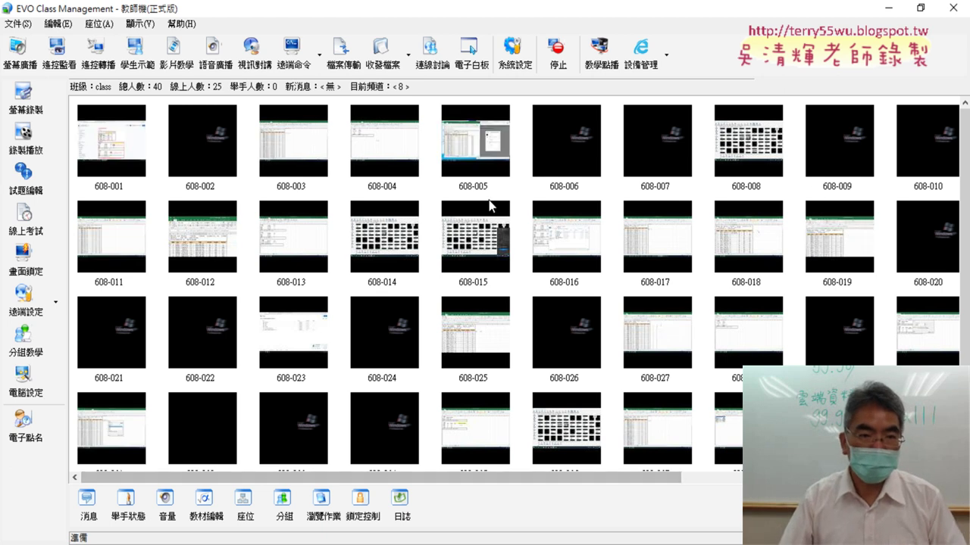
Step: Switch back to Excel and select cell G9 to view the filled 手機 phone numbers
{"action": "key", "text": "alt+Tab"}
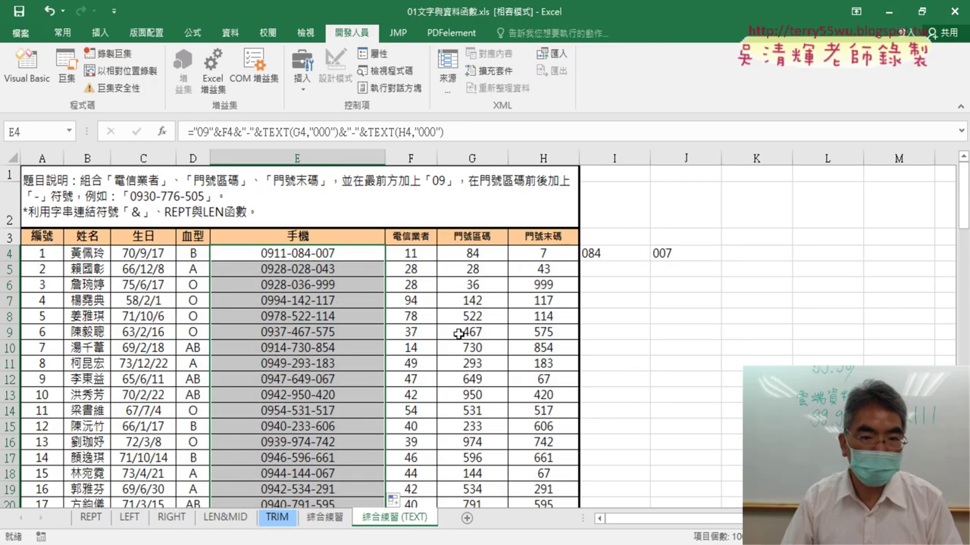
{"action": "left_click", "coordinate": [459, 333]}
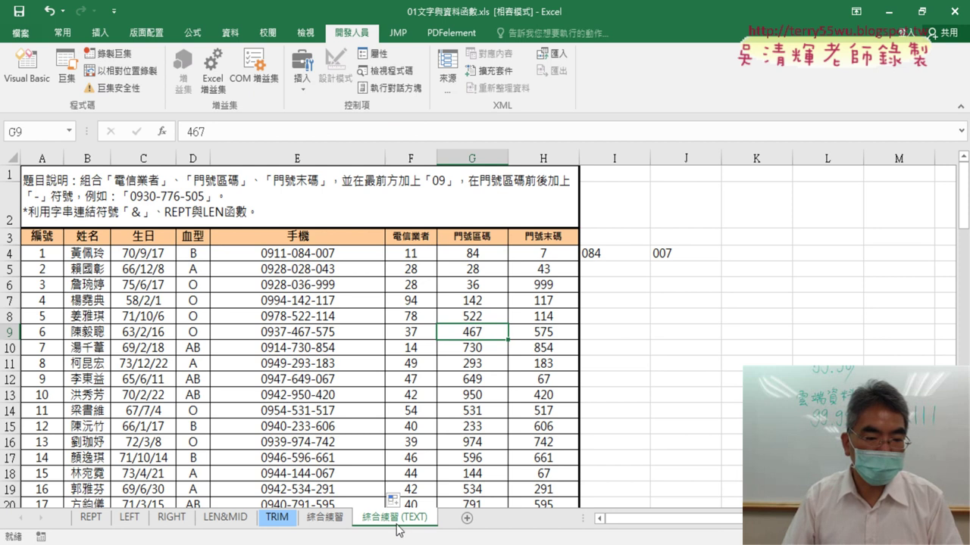